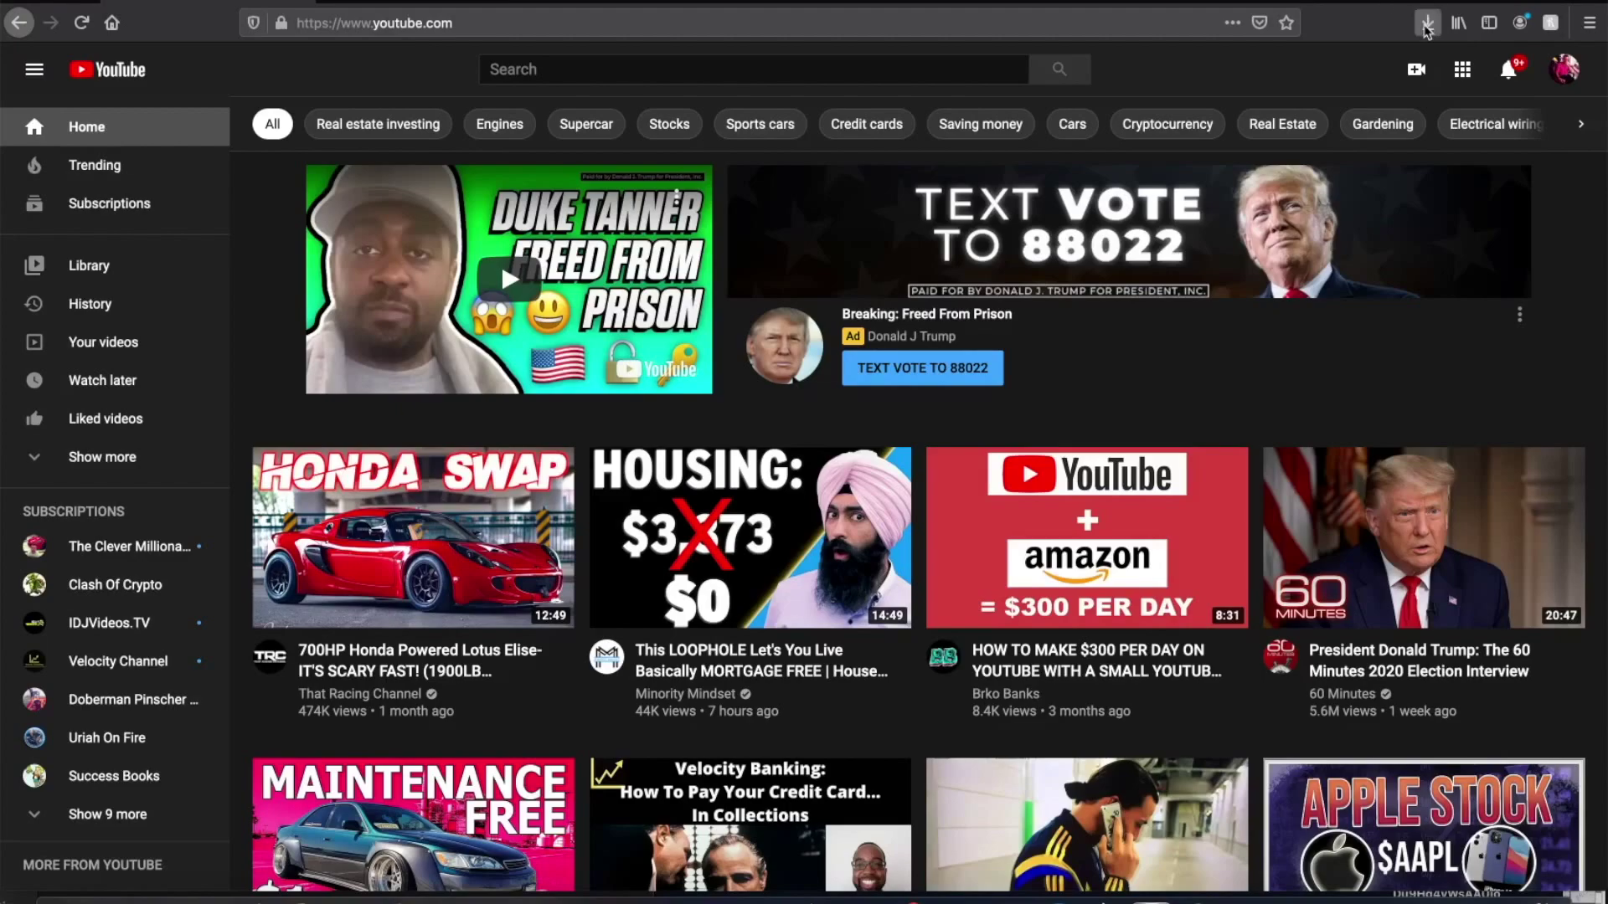
# Open YouTube Studio from the avatar's account menu to reach the channel dashboard
pyautogui.click(1562, 71)
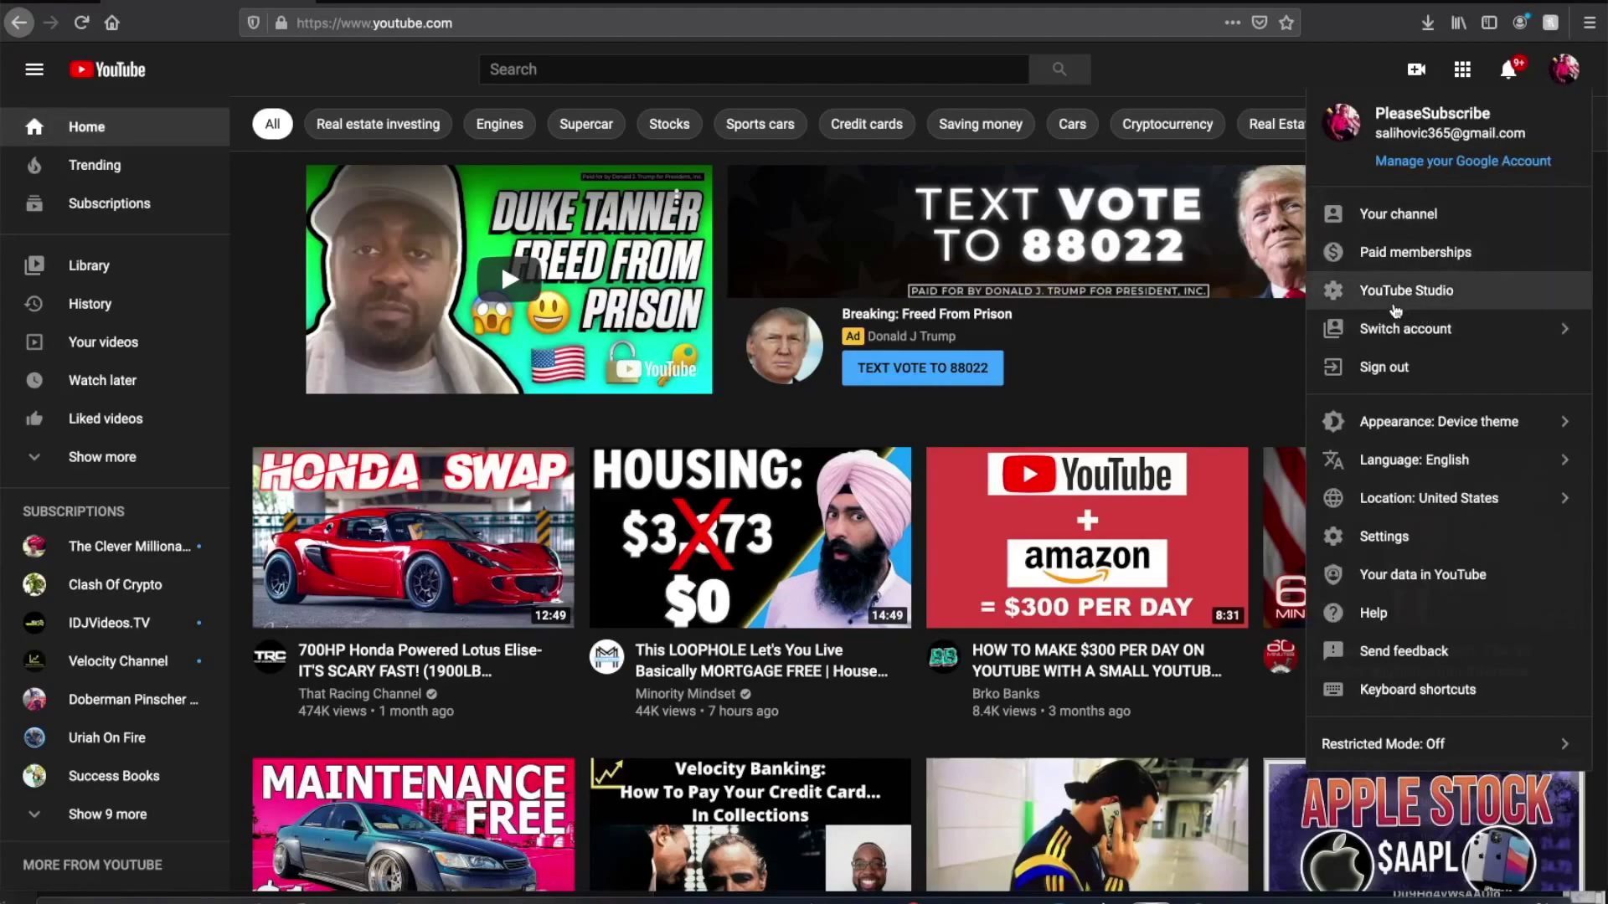
pyautogui.click(1384, 295)
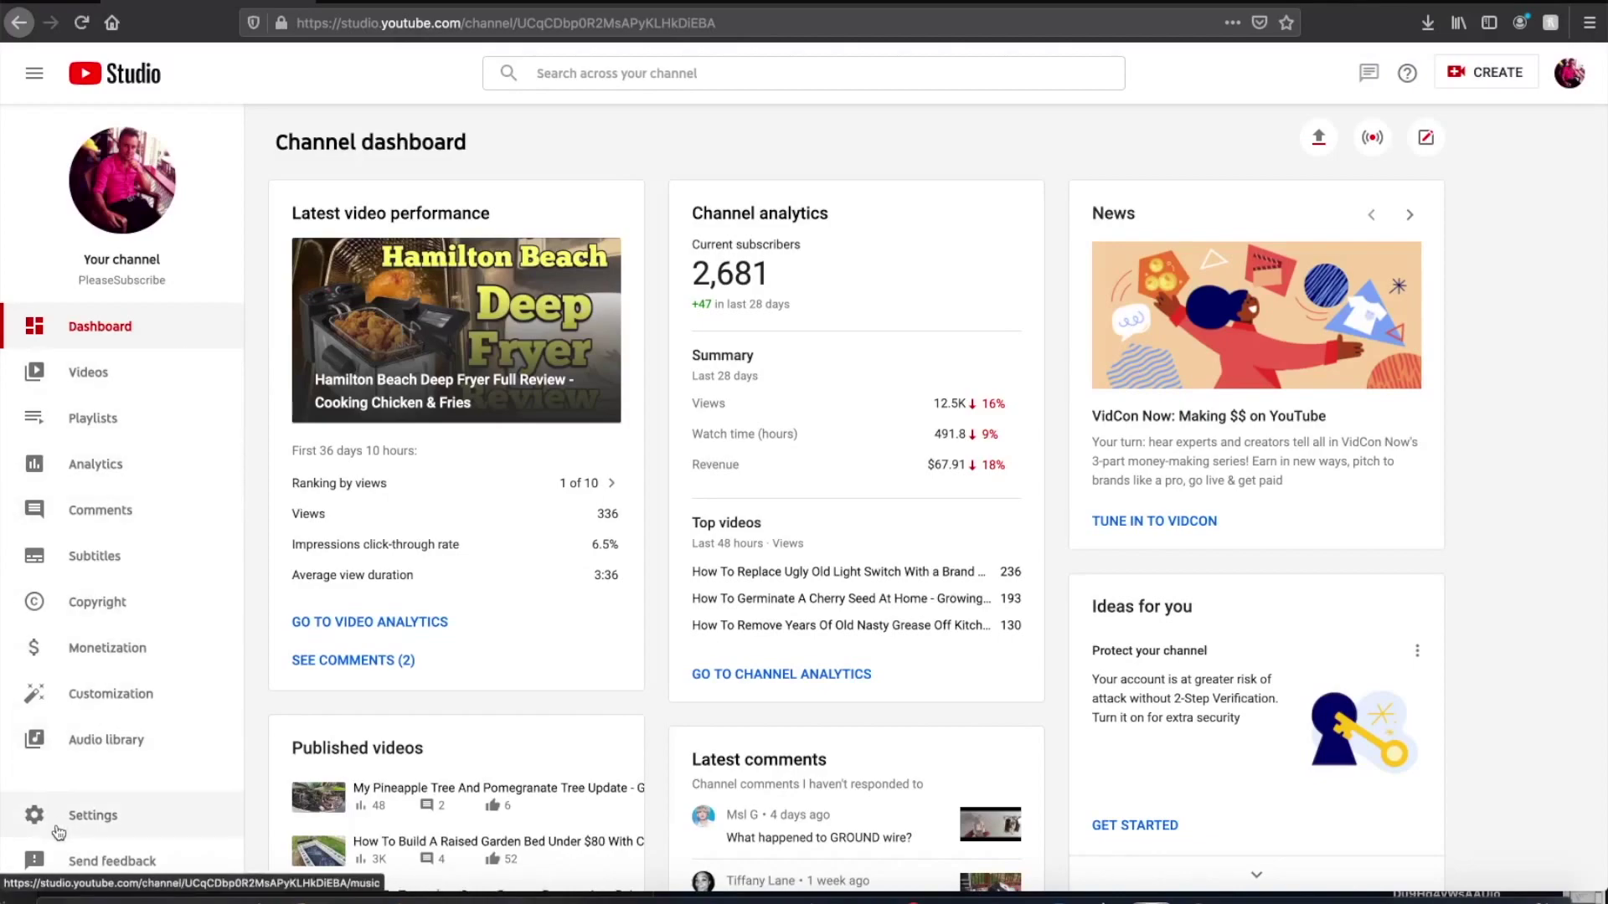
# Go through Settings > Channel > Advanced settings to the Manage YouTube account page
pyautogui.click(102, 812)
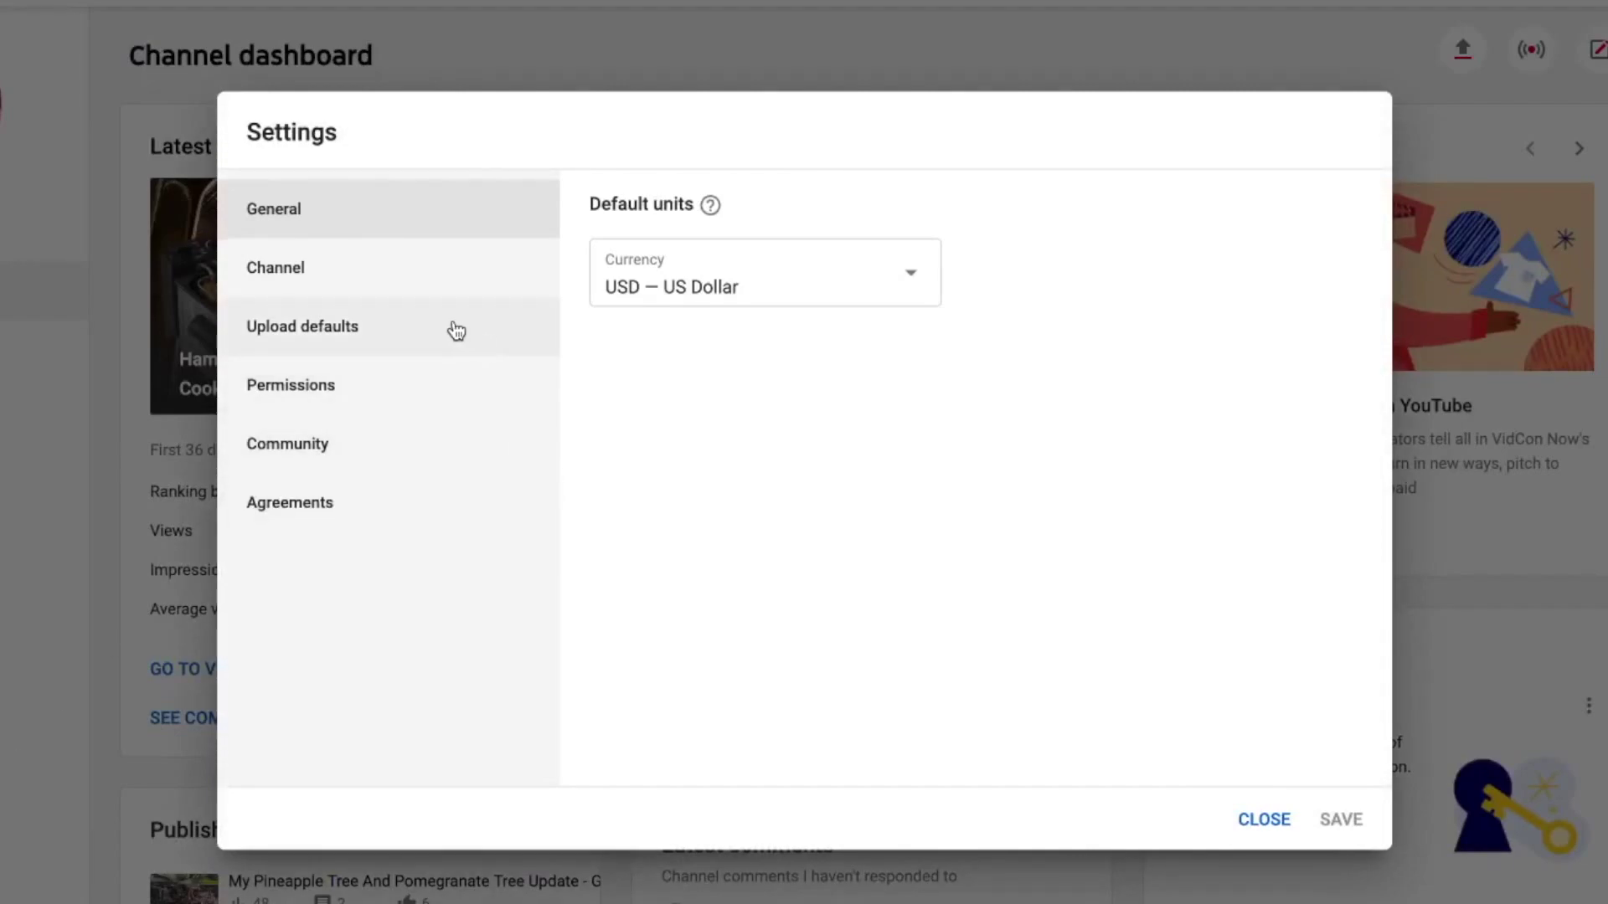
pyautogui.click(320, 278)
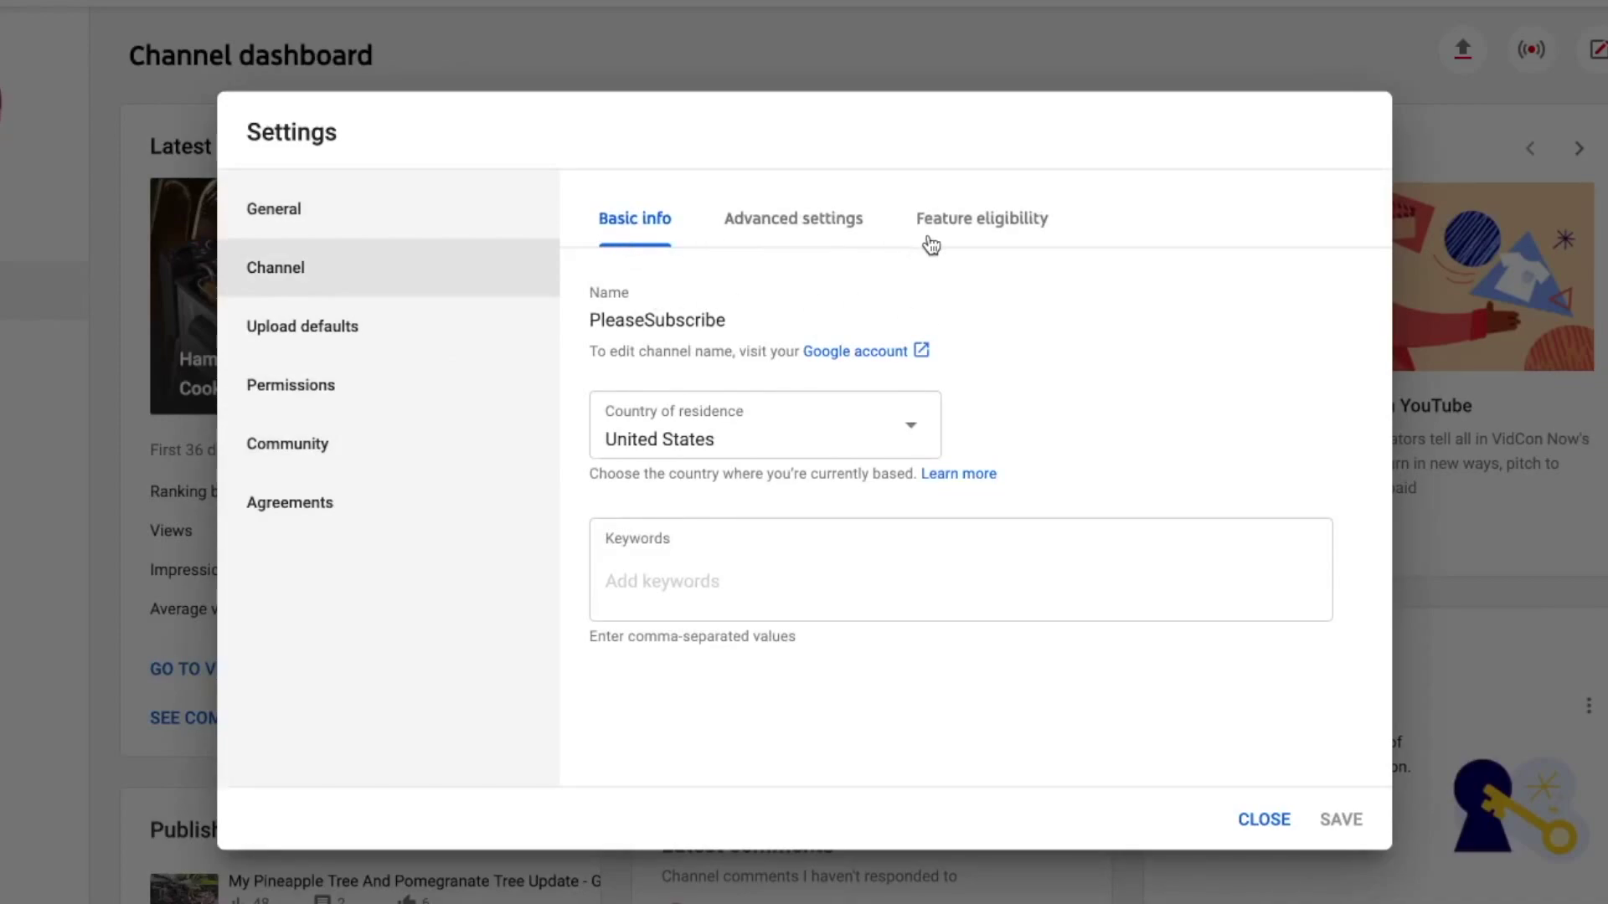
pyautogui.click(790, 222)
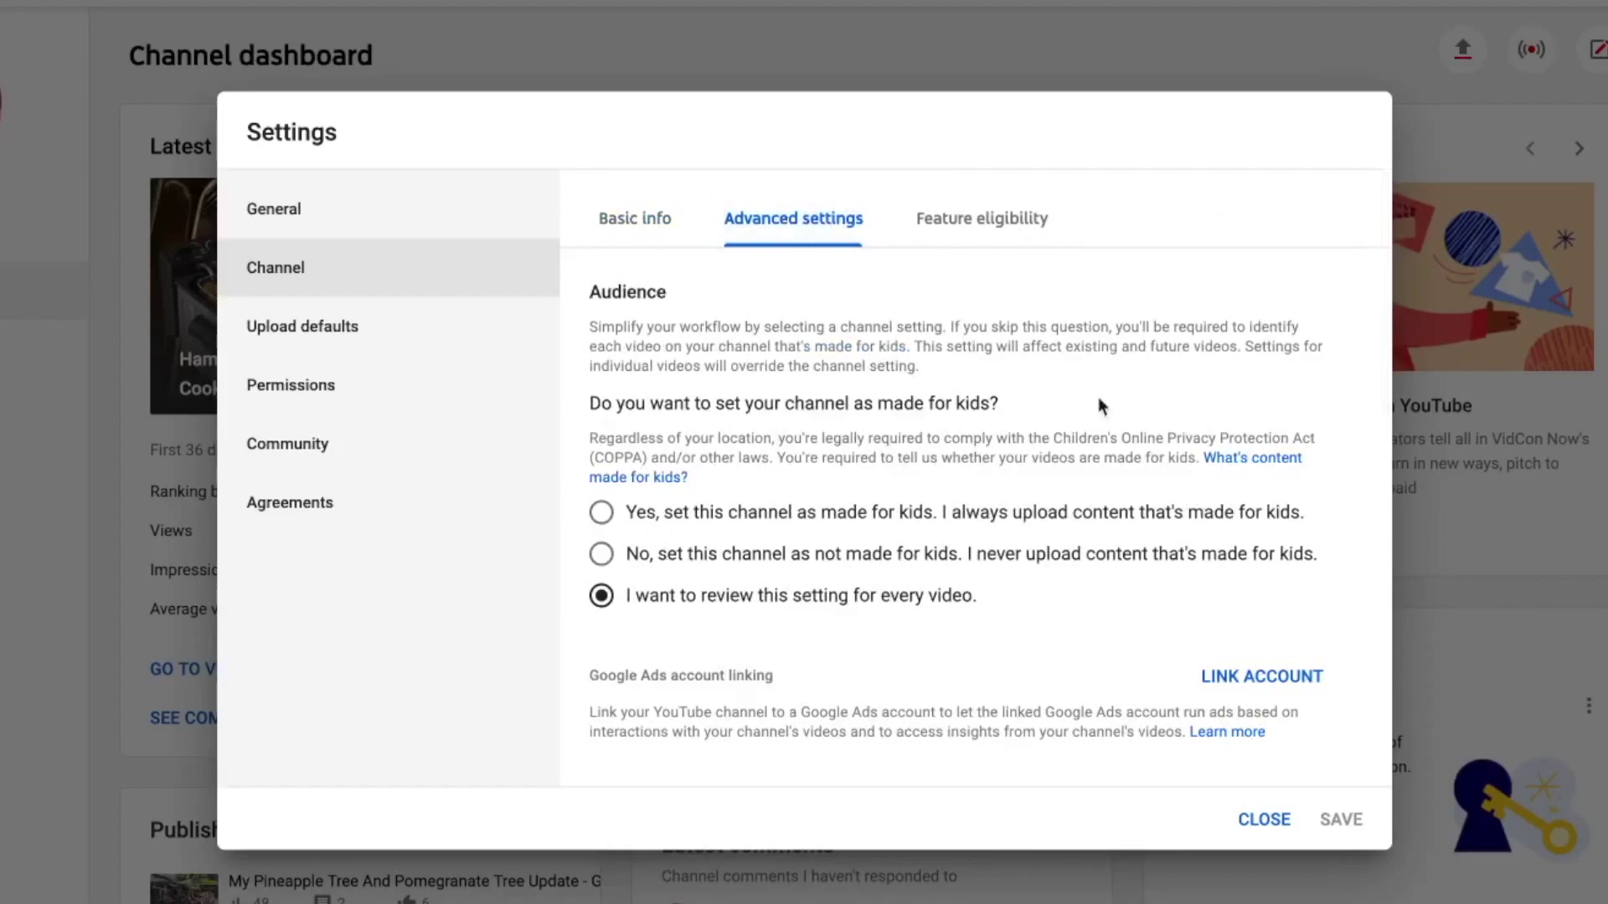
pyautogui.moveTo(1002, 456); pyautogui.dragTo(1047, 846)
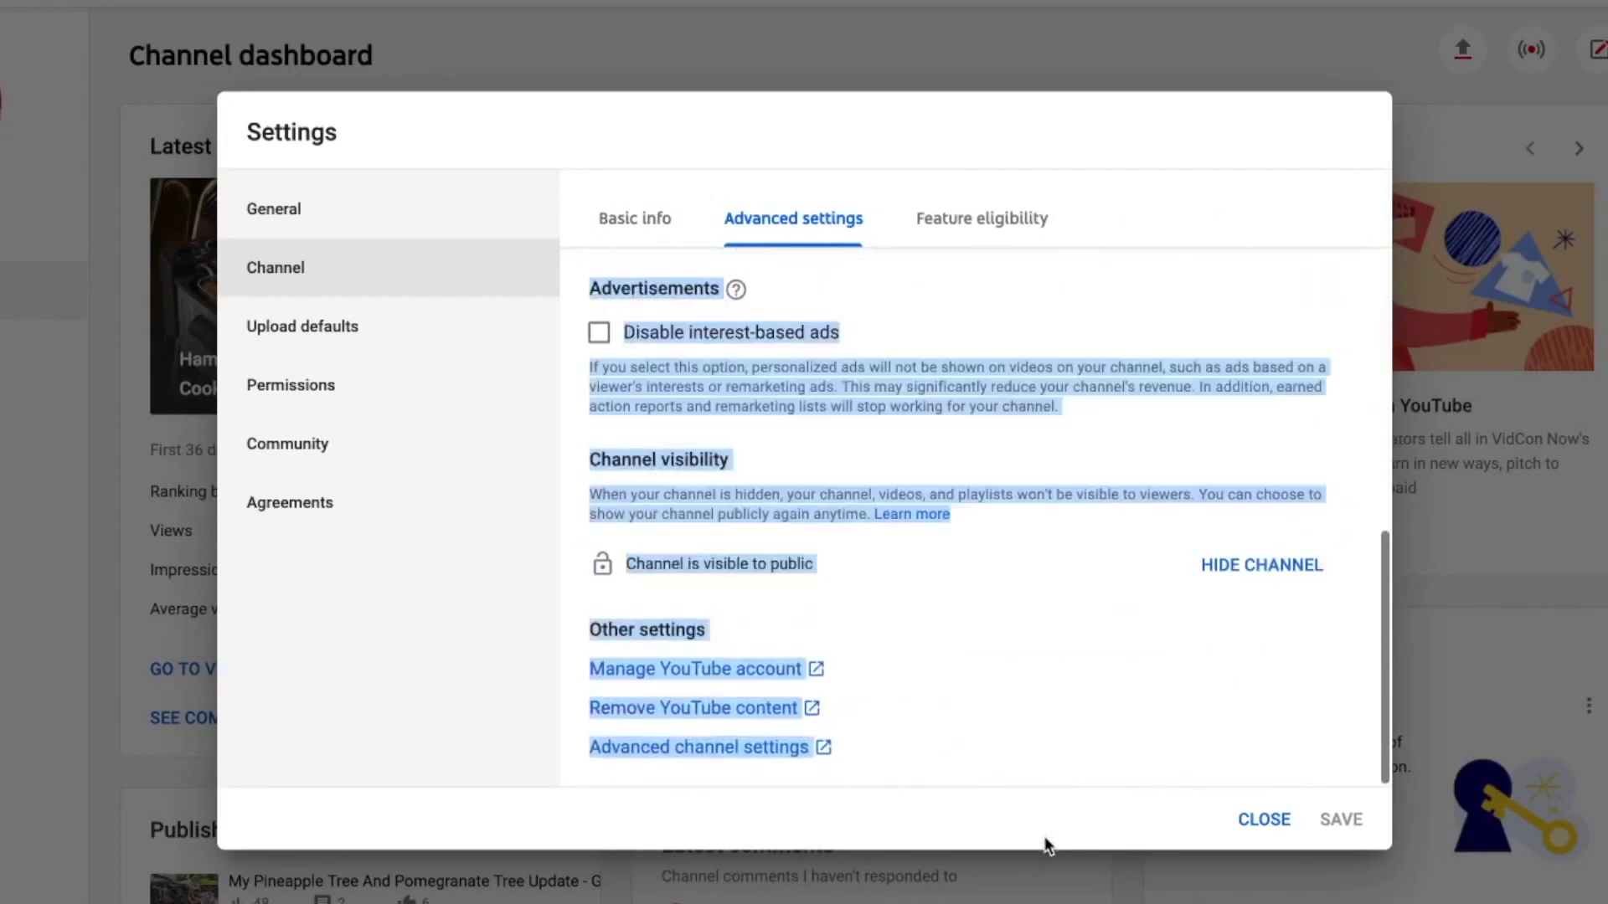
pyautogui.click(1042, 695)
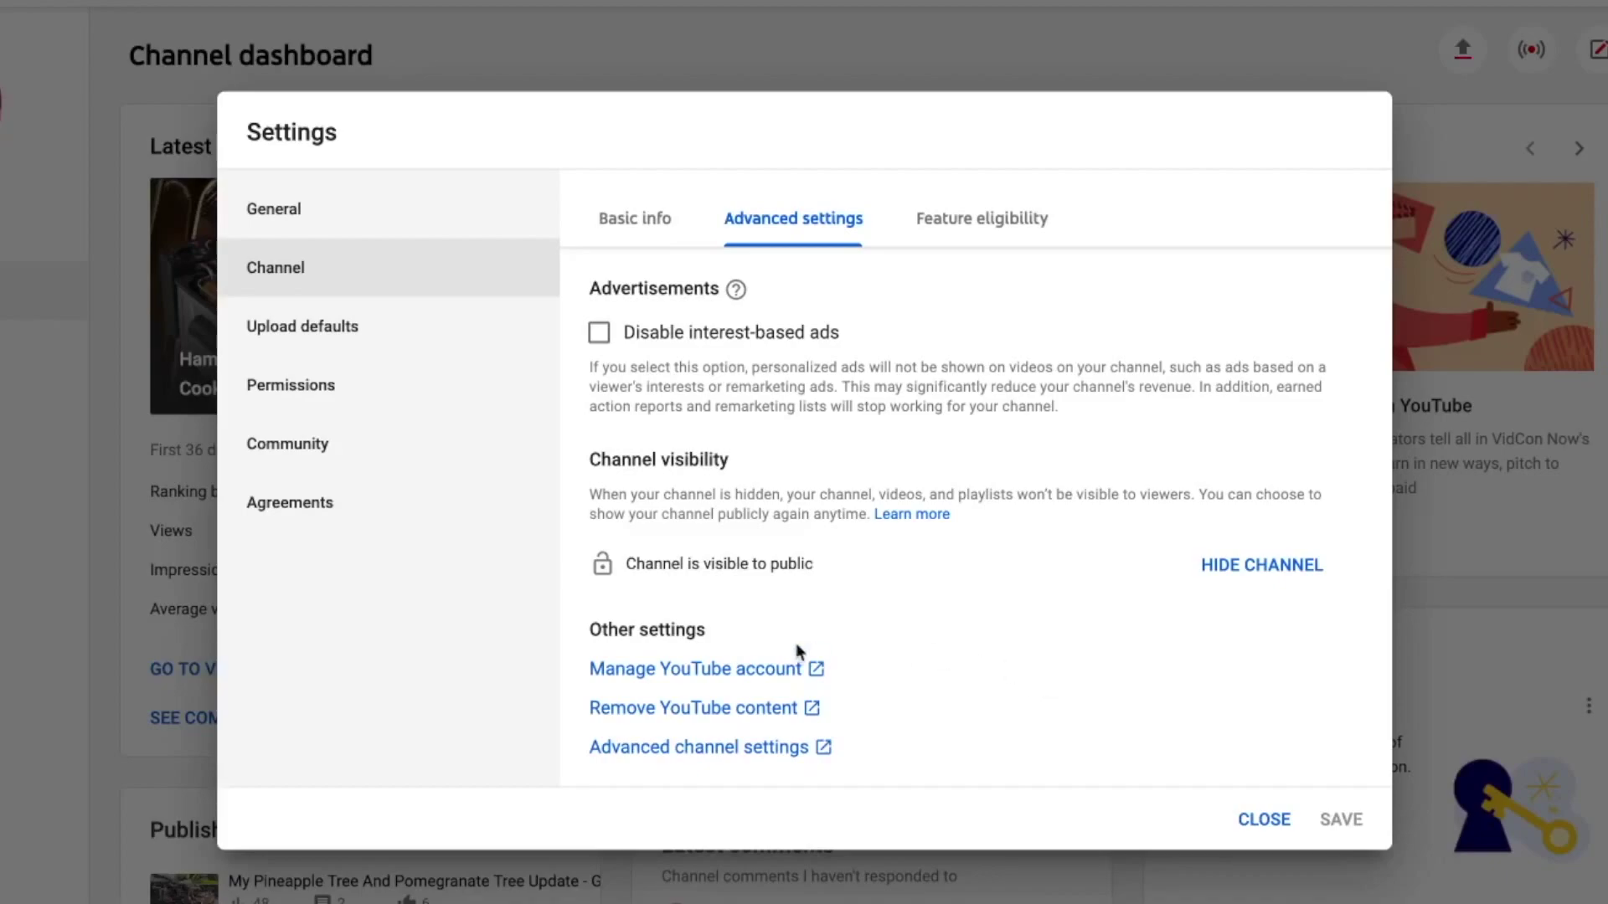
pyautogui.click(654, 675)
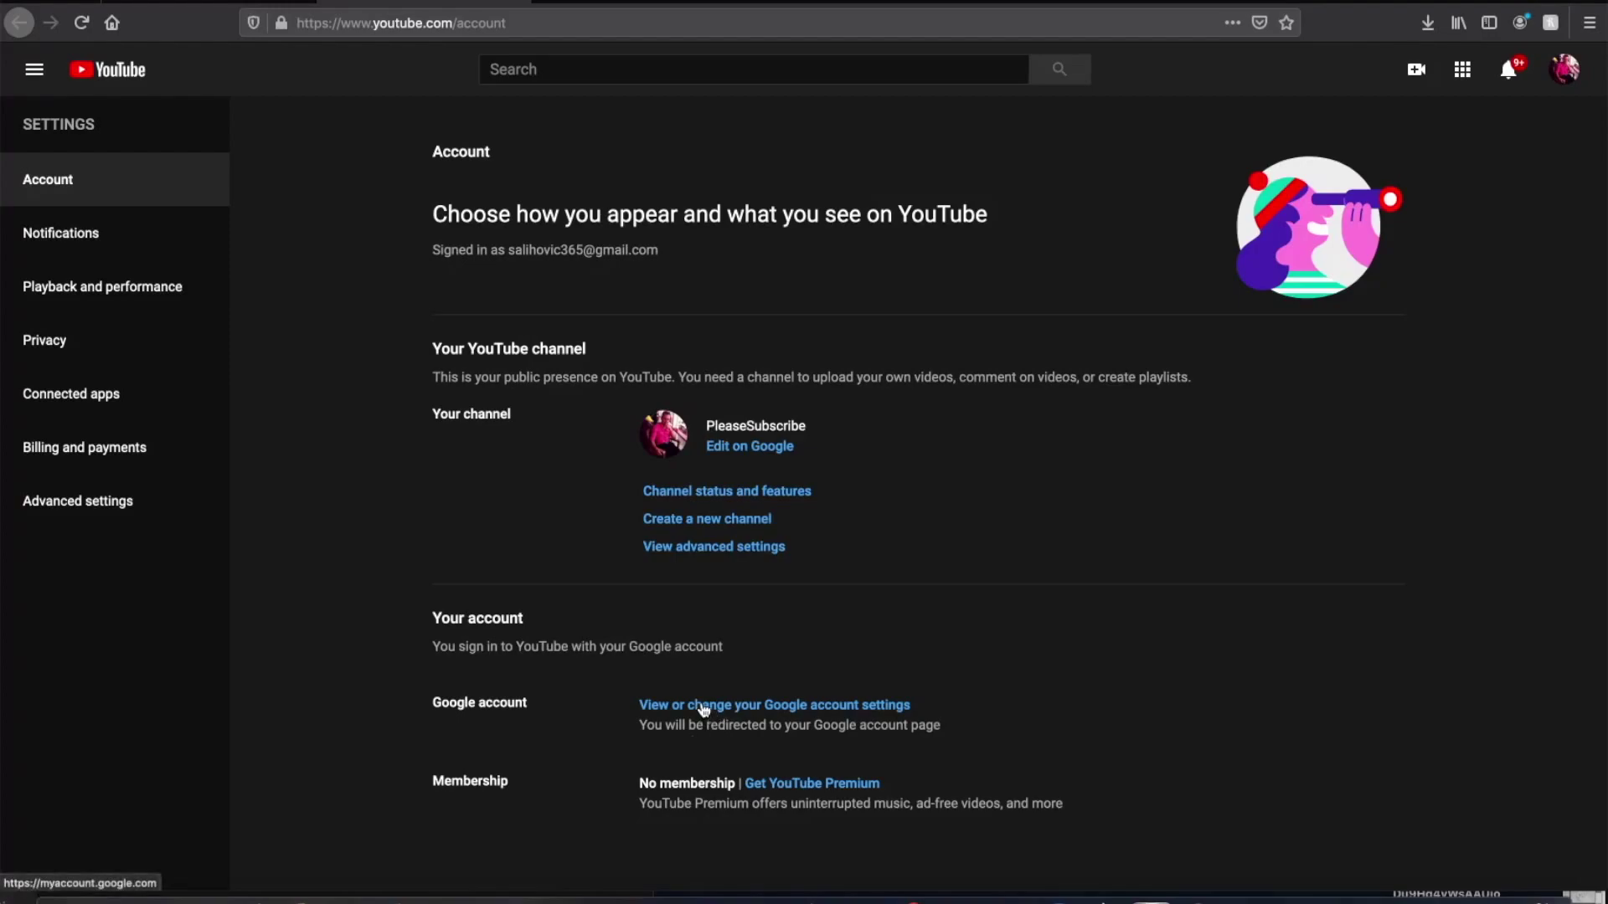
# Follow the Google account settings link and open Personal info to see photo, name and birthday
pyautogui.click(703, 706)
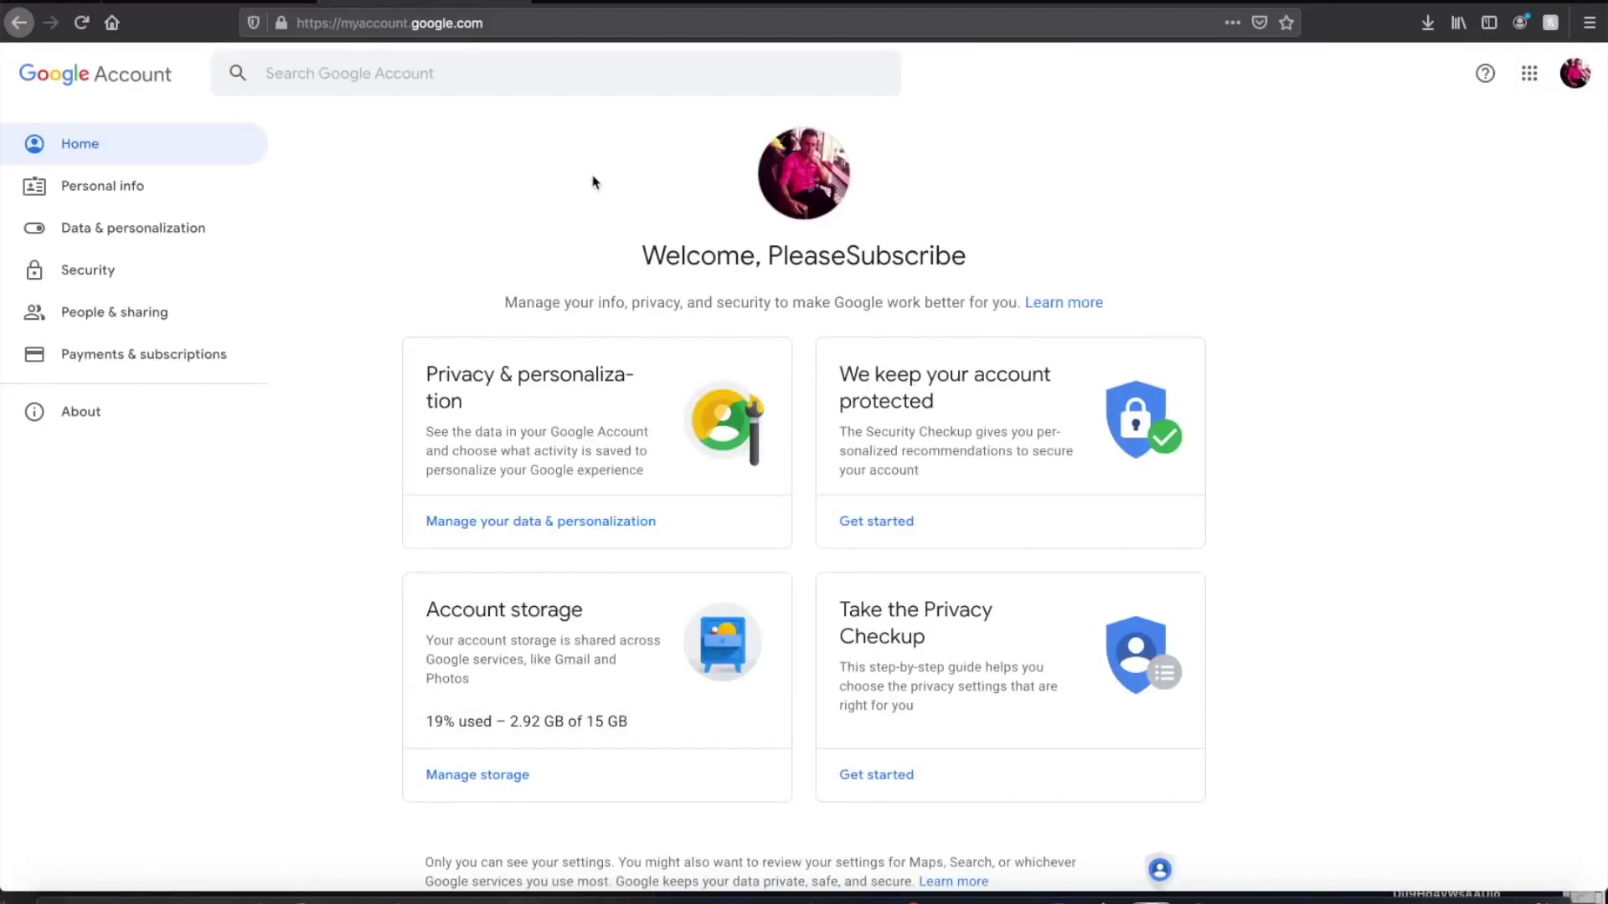
pyautogui.click(184, 194)
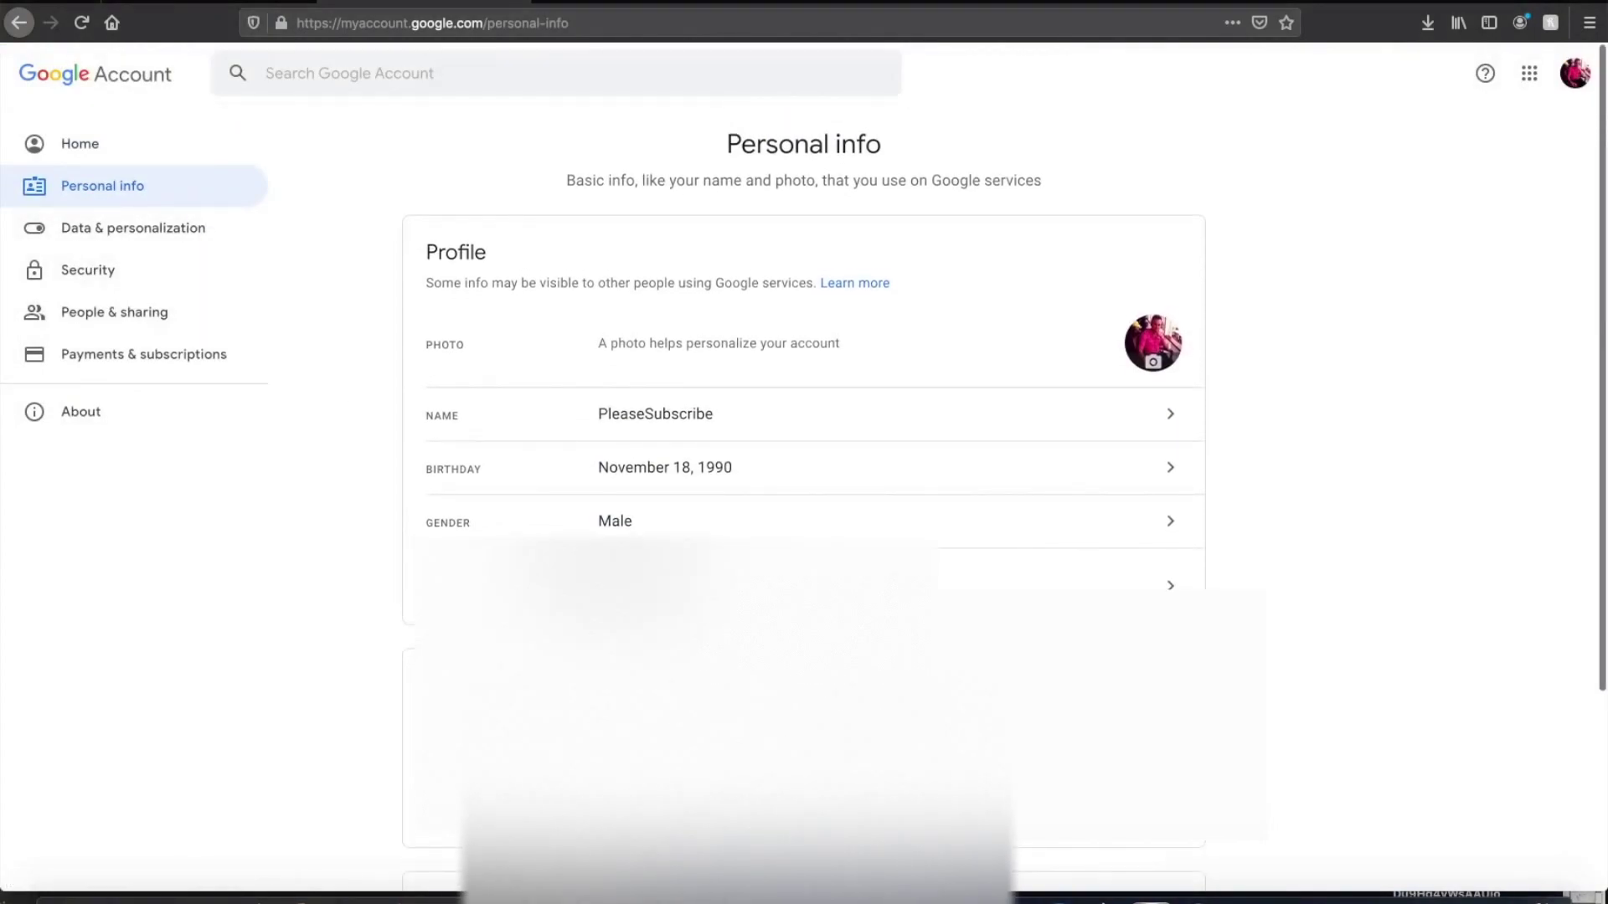
pyautogui.scroll(-3, 804, 469)
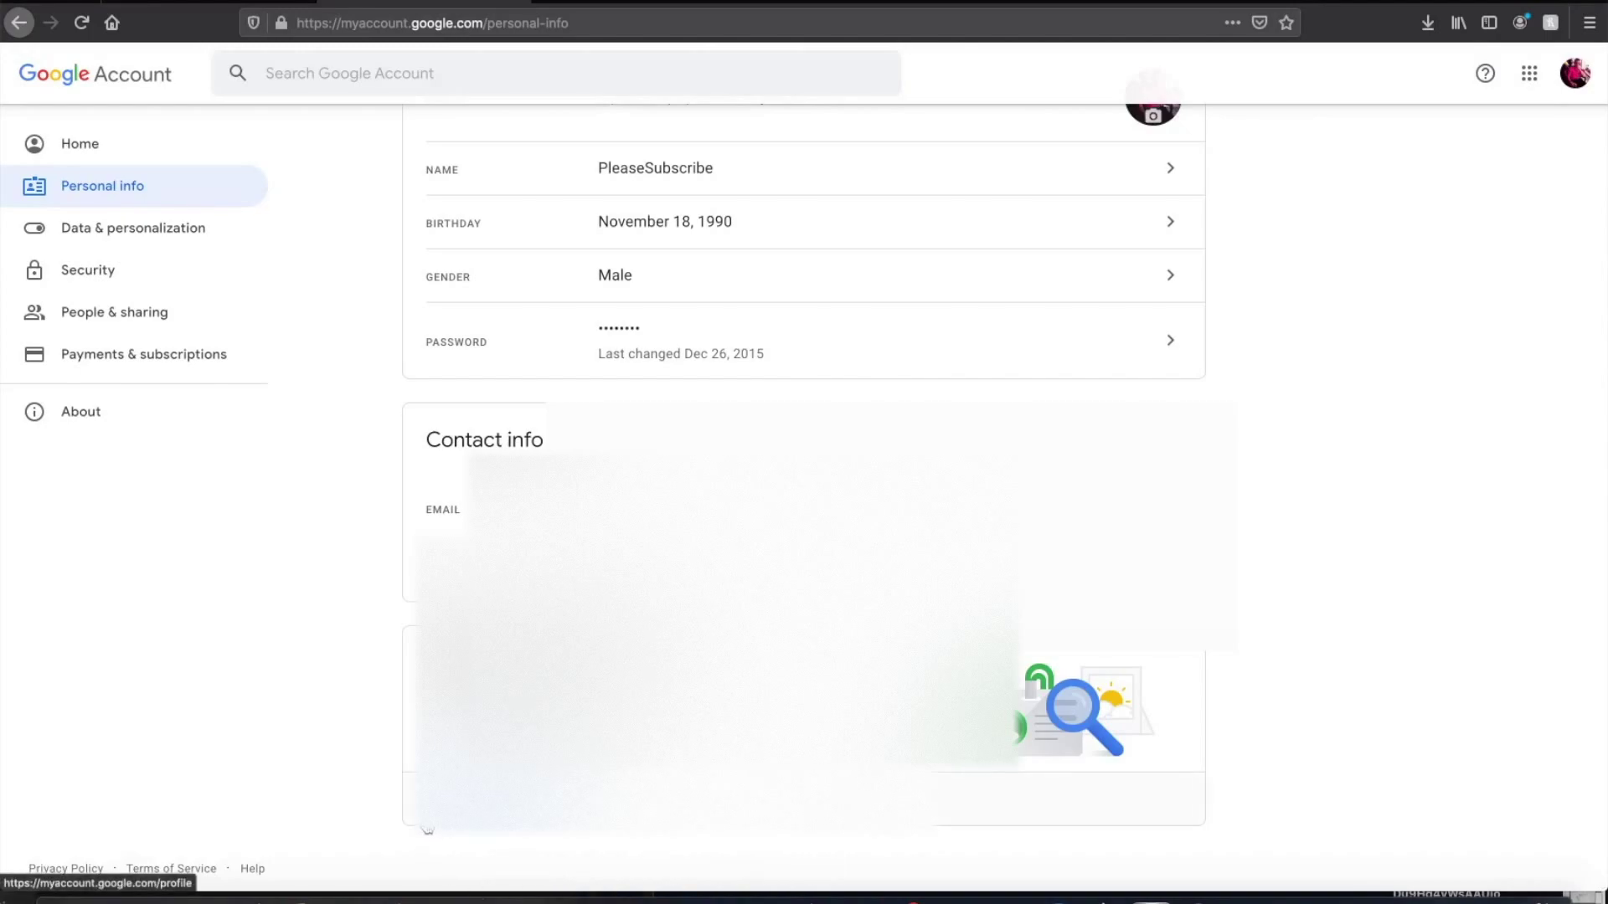
# Open About me and scroll to the About section listing the GardeningIsLife custom URL
pyautogui.click(451, 796)
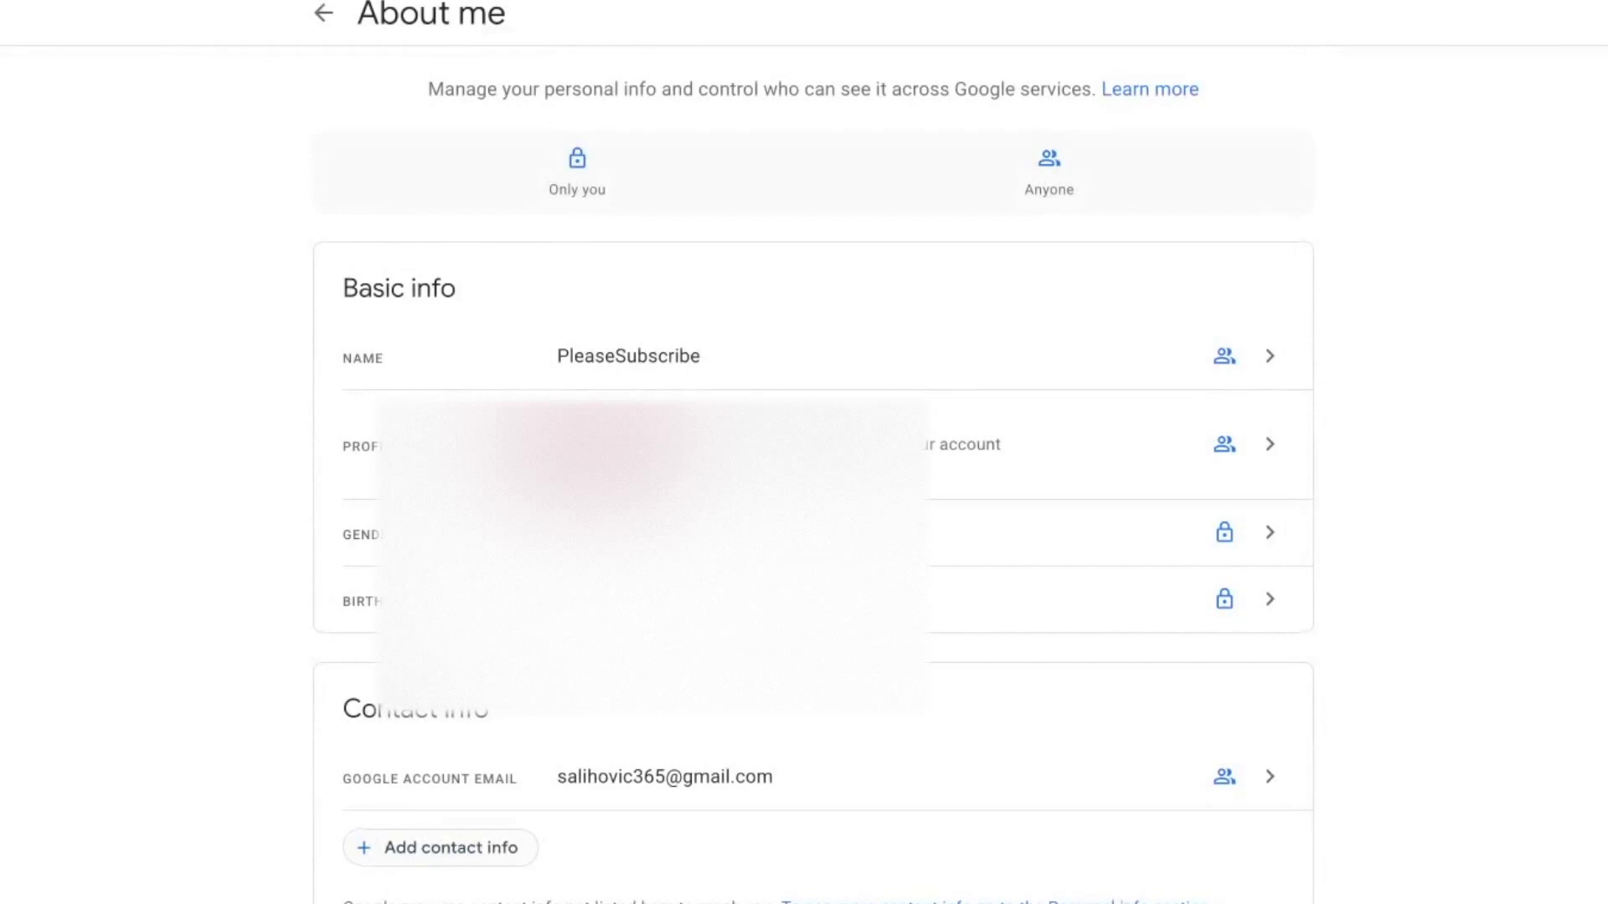
pyautogui.scroll(-7, 377, 849)
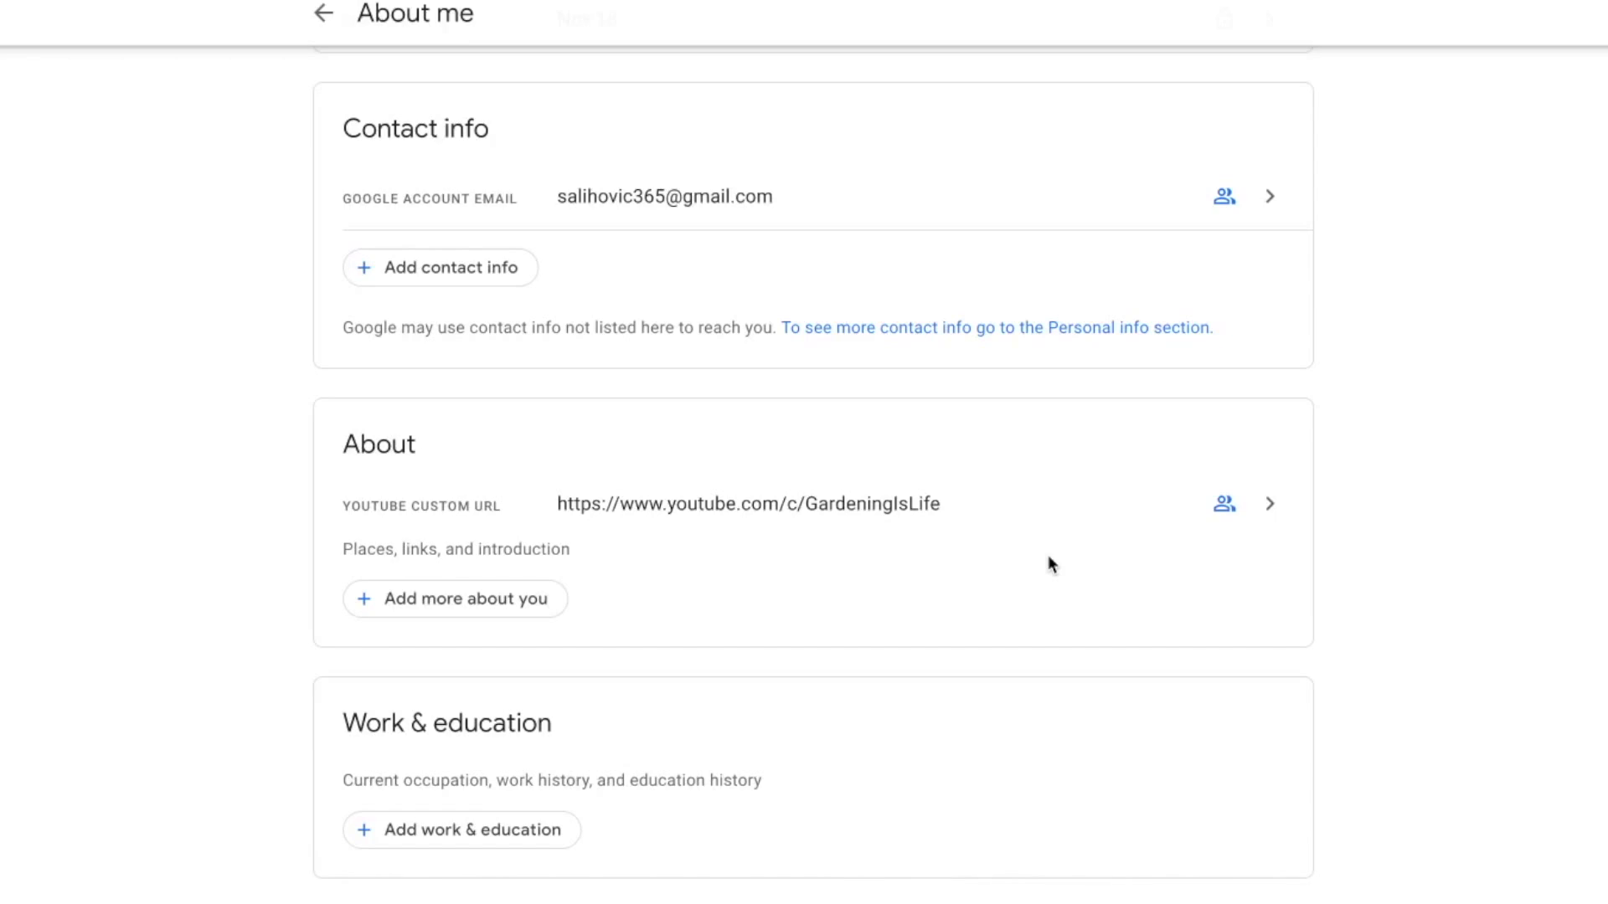
# Open the YouTube custom URL entry and remove GardeningIsLife, confirming the removal
pyautogui.click(1097, 511)
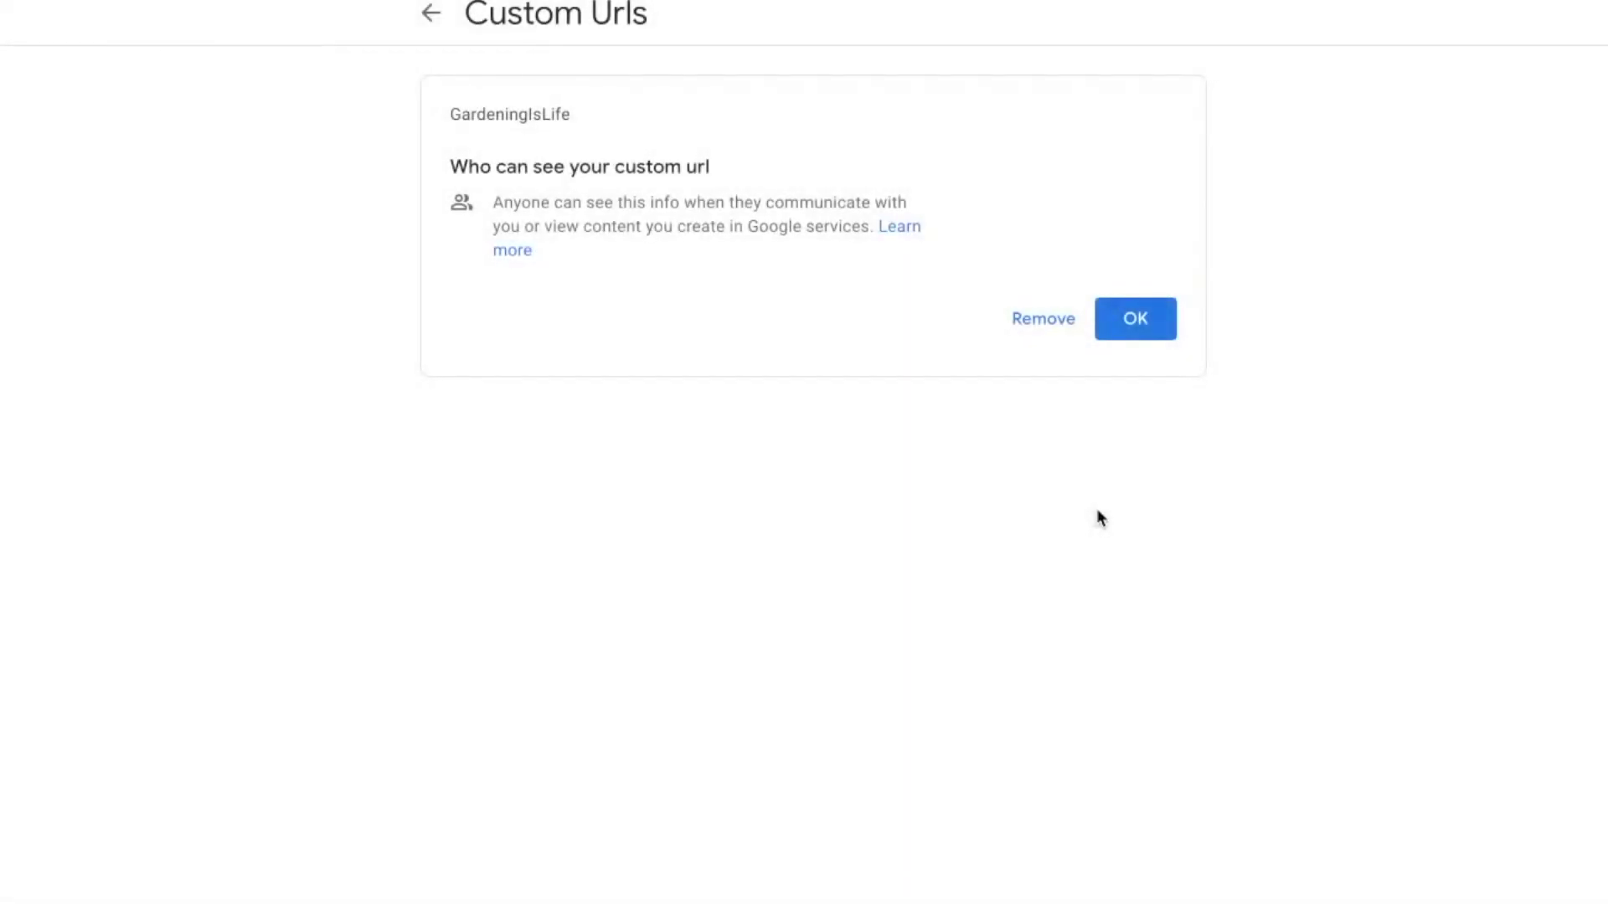
pyautogui.click(1032, 322)
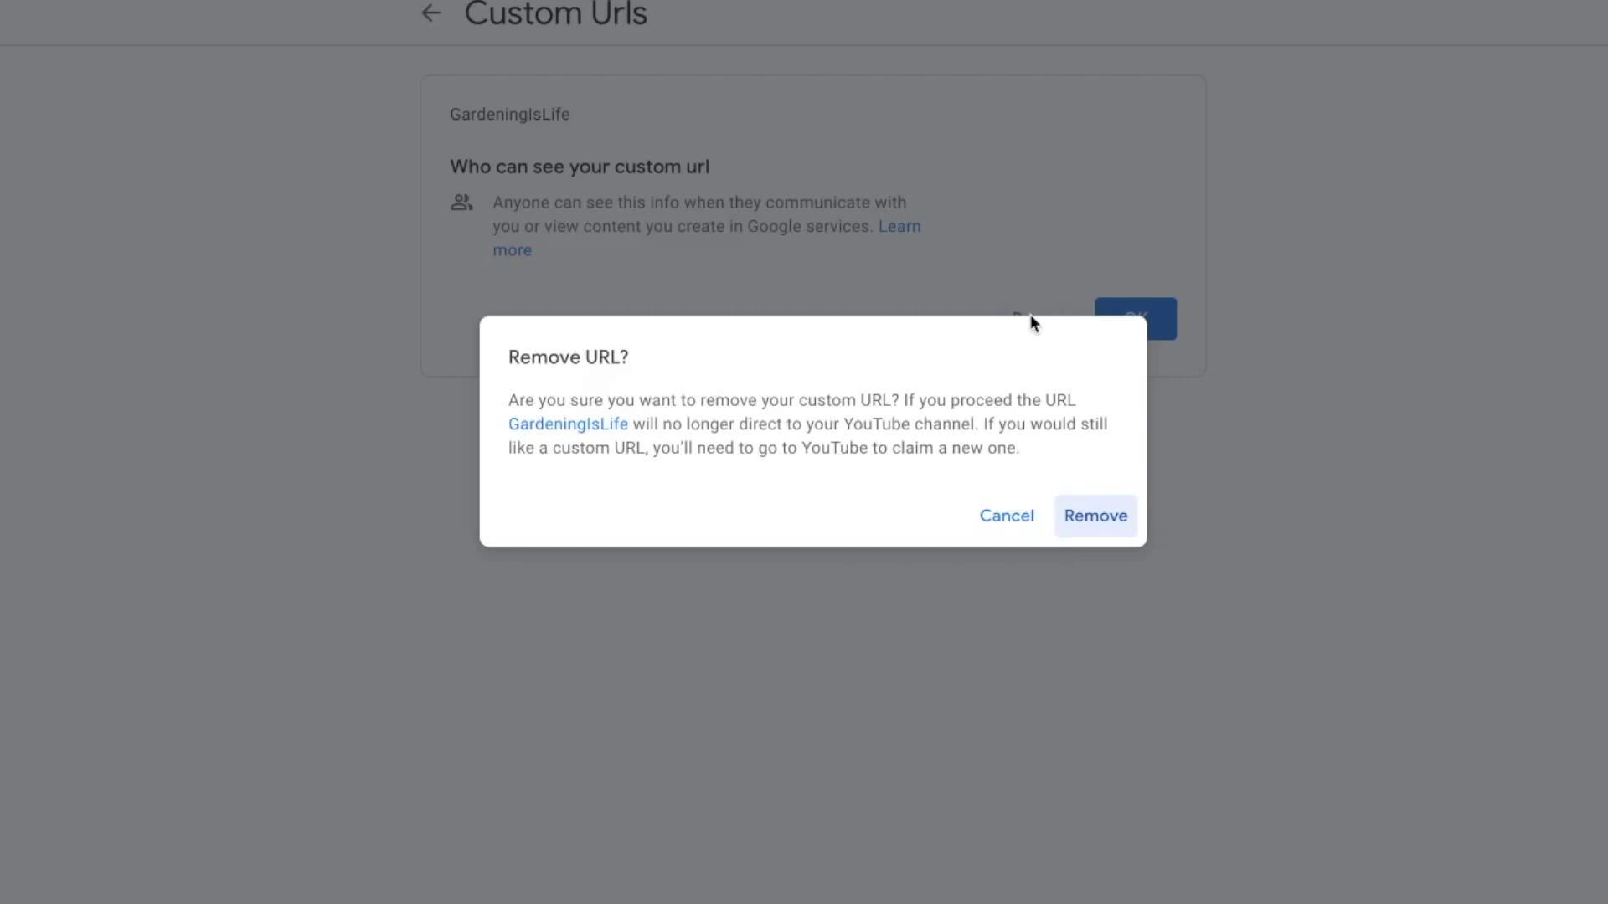
pyautogui.click(1086, 518)
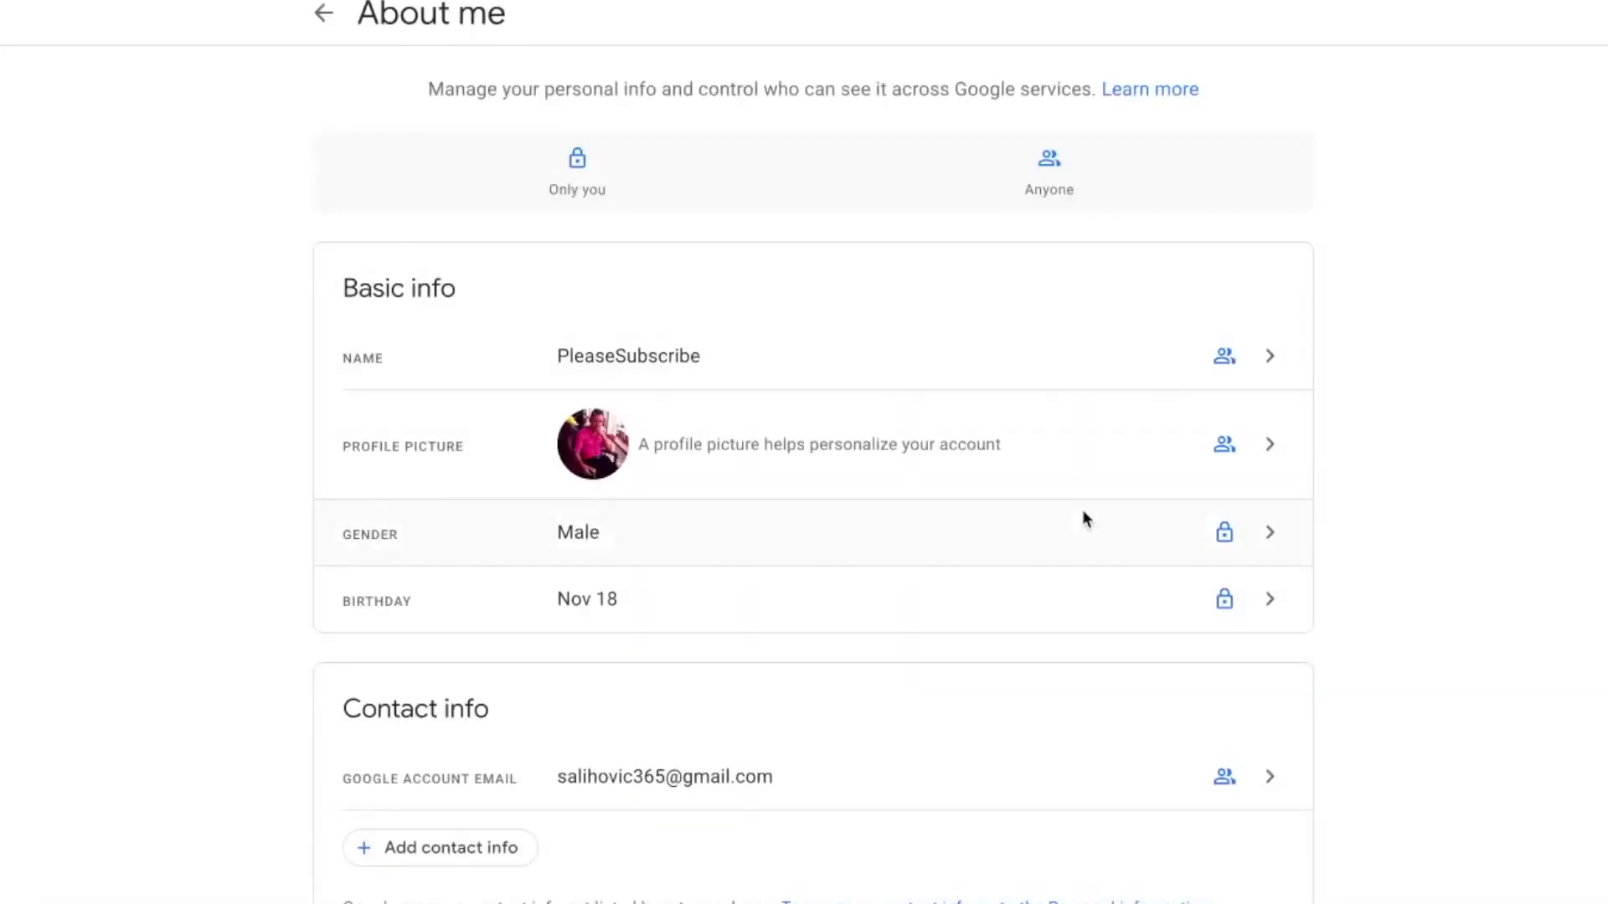
# Scroll About me to verify the custom URL is gone, then switch back to YouTube Studio
pyautogui.scroll(-5, 1083, 513)
pyautogui.scroll(5, 1083, 513)
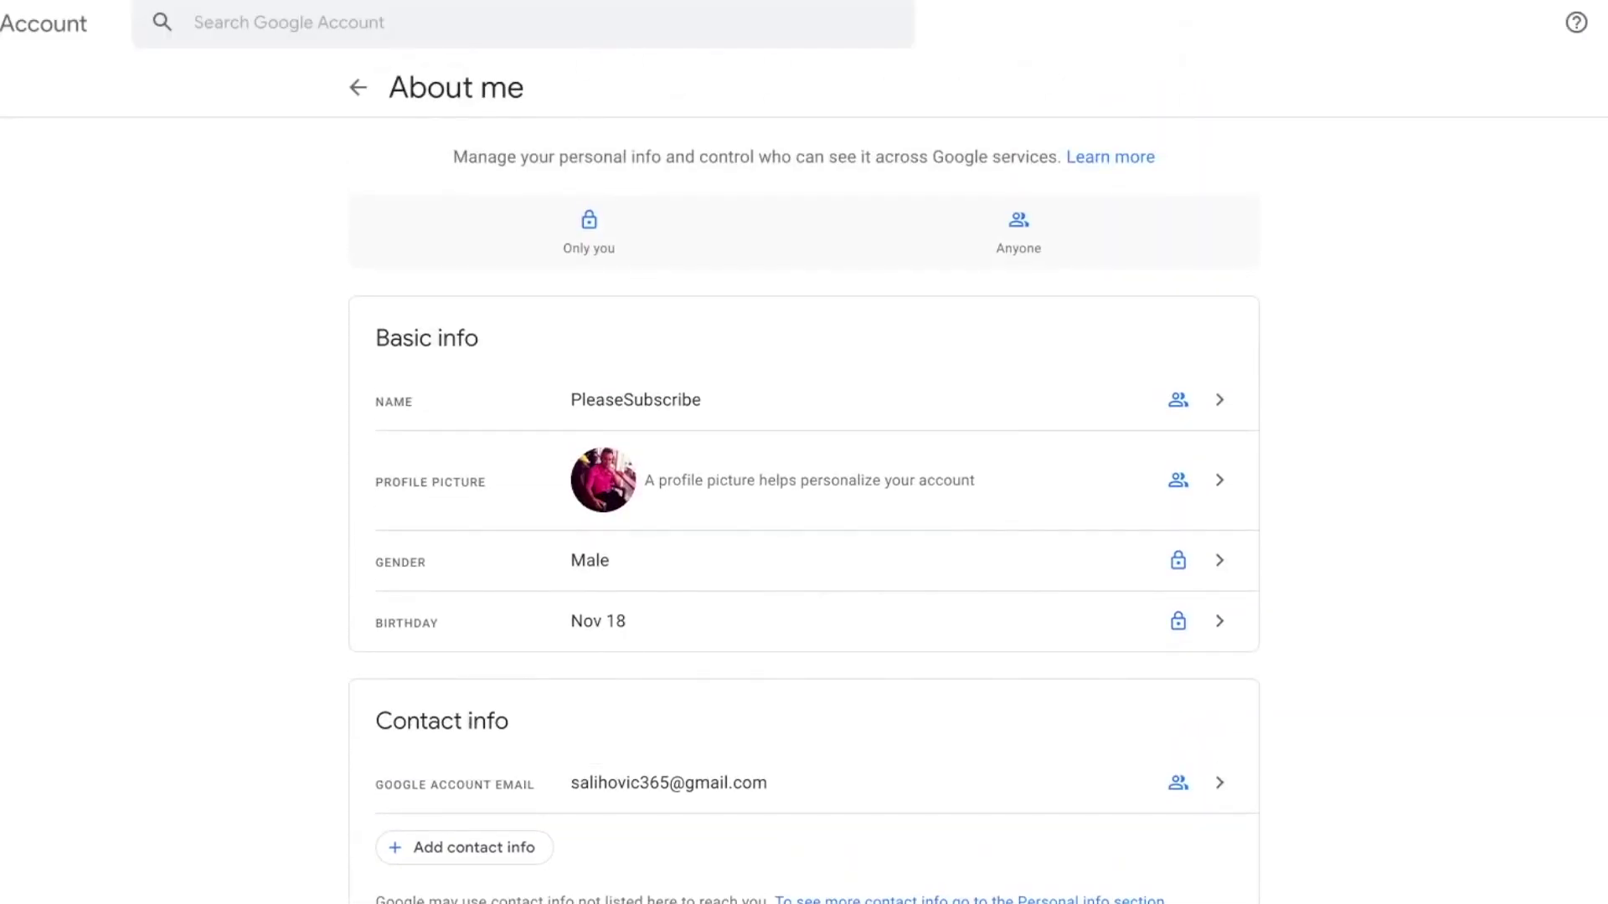
pyautogui.scroll(-6, 348, 154)
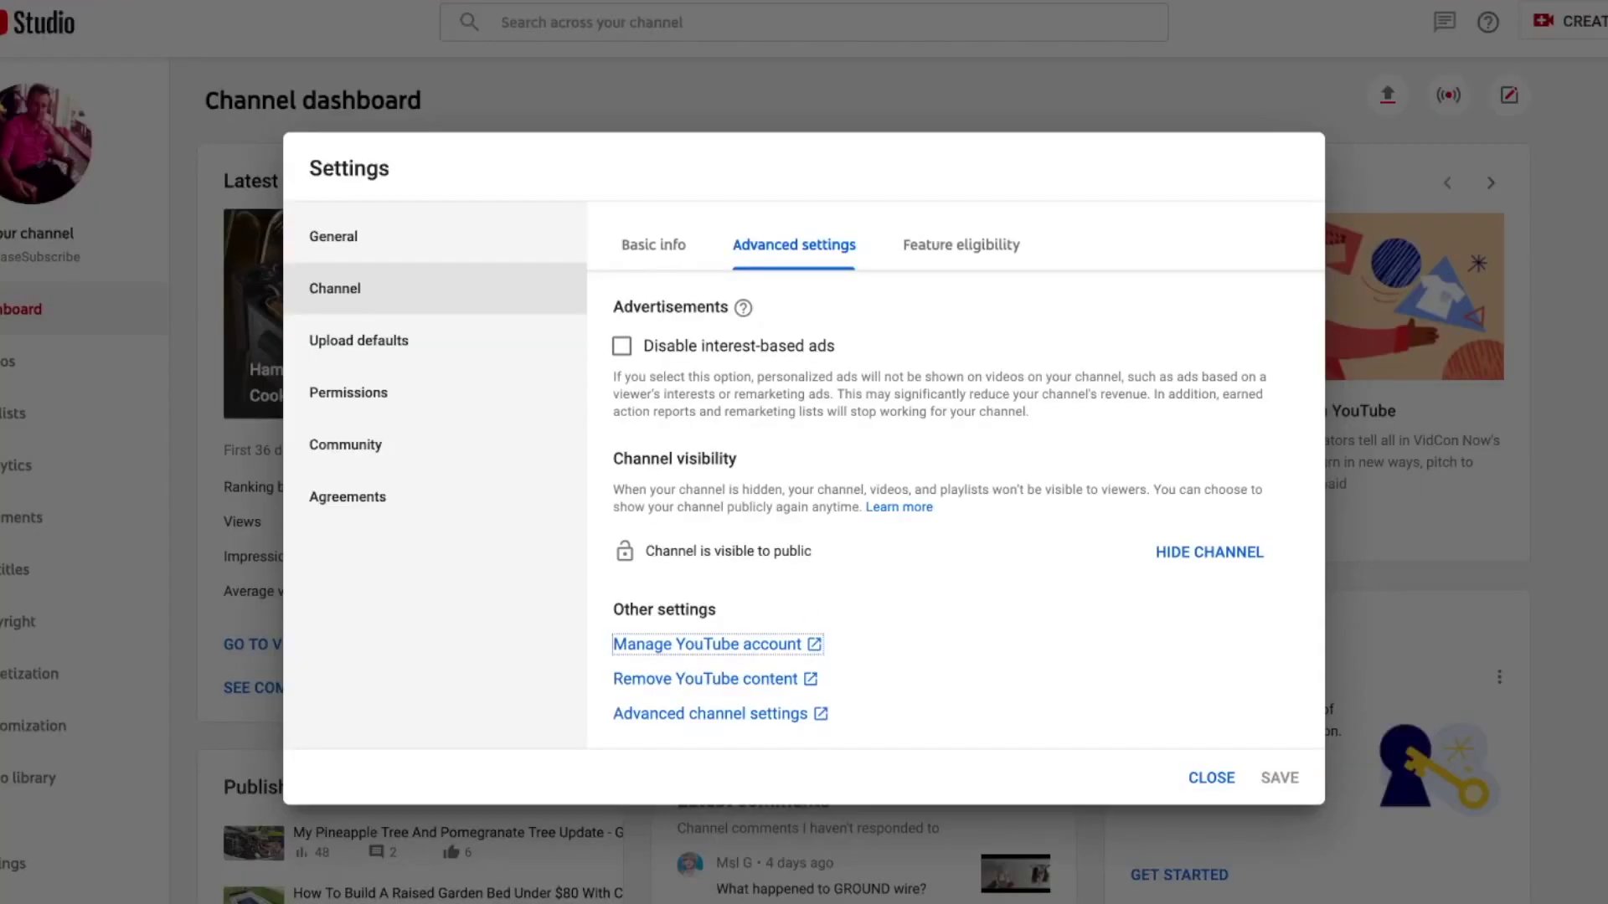
pyautogui.click(995, 121)
# Reopen Settings > Channel > Advanced settings and follow Manage YouTube account to the About me page
pyautogui.click(1211, 778)
pyautogui.scroll(-2, 586, 502)
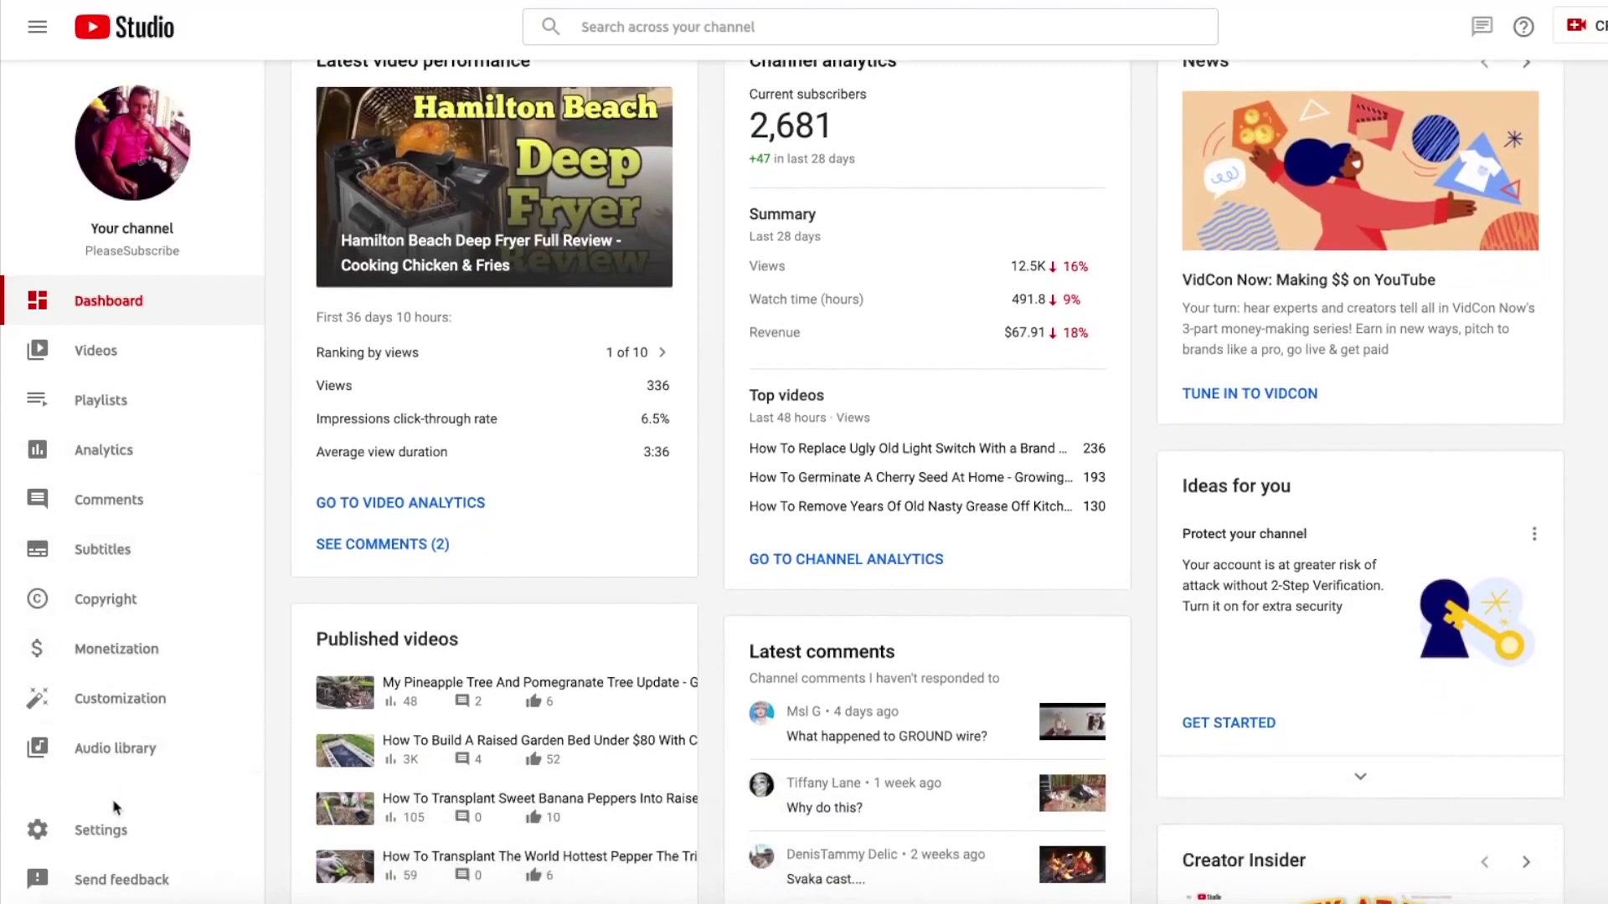
pyautogui.click(102, 825)
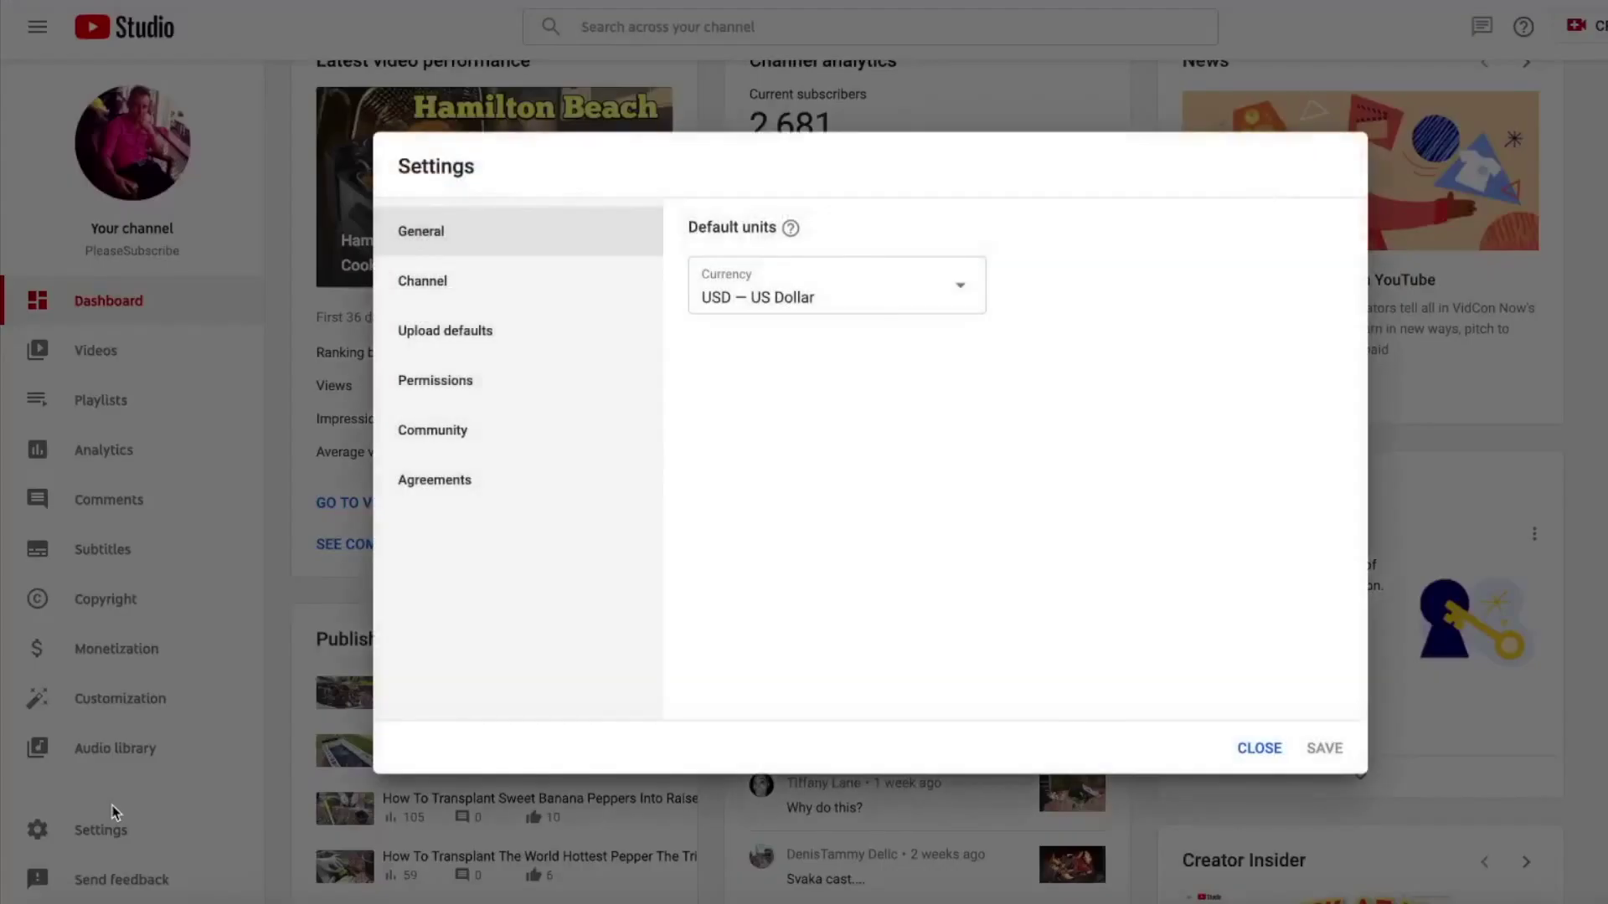
pyautogui.click(447, 297)
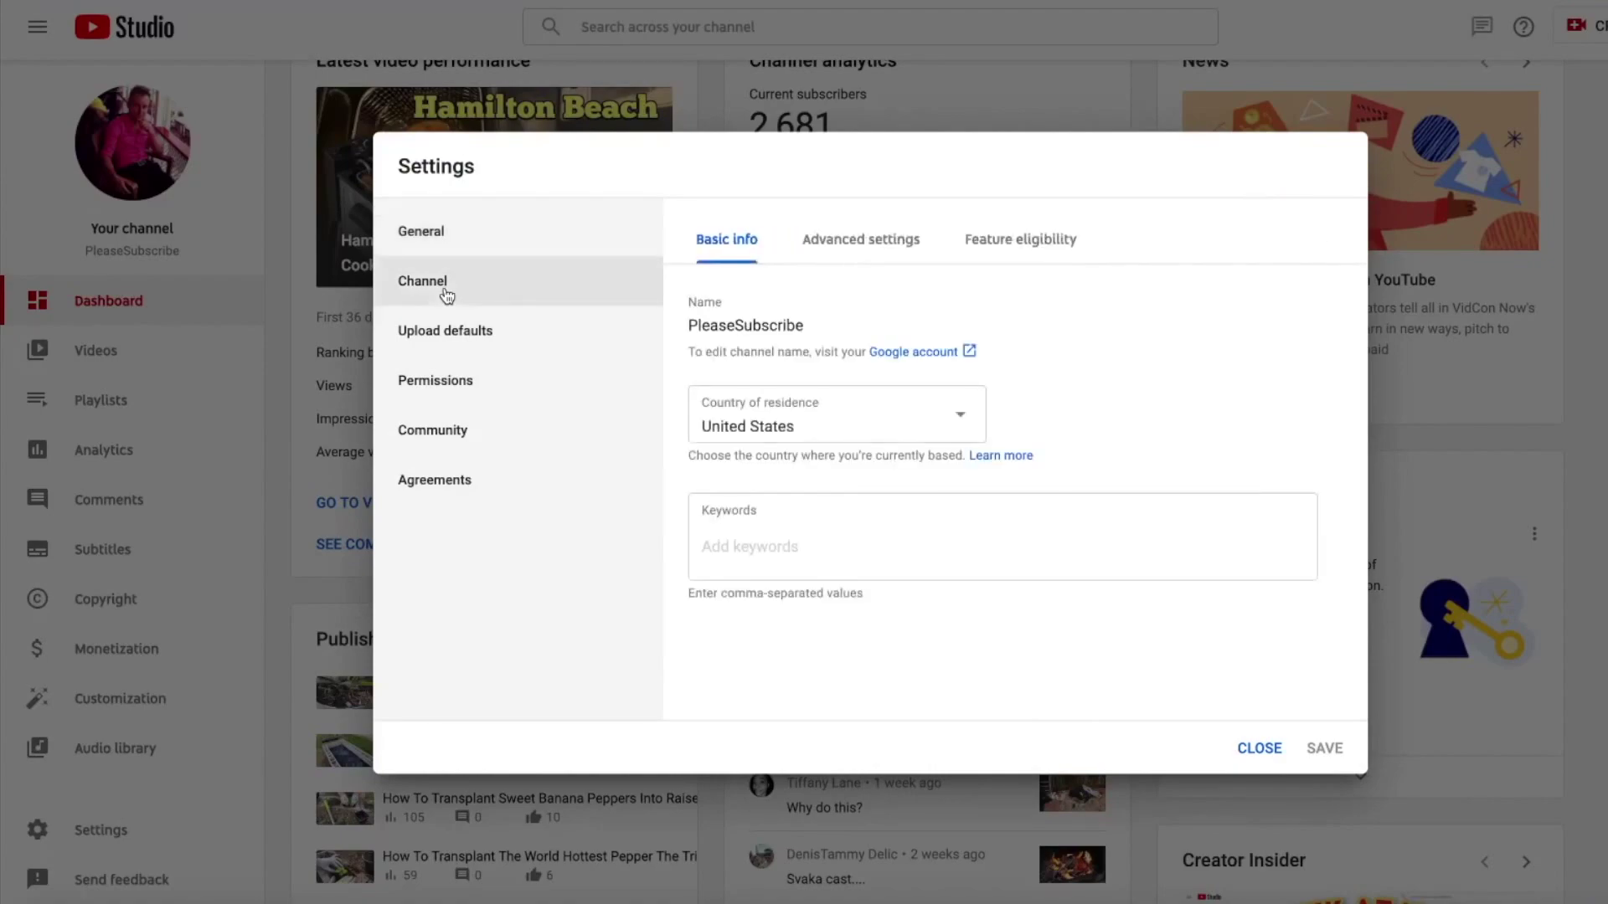
pyautogui.click(874, 244)
pyautogui.moveTo(1356, 349); pyautogui.dragTo(1365, 670)
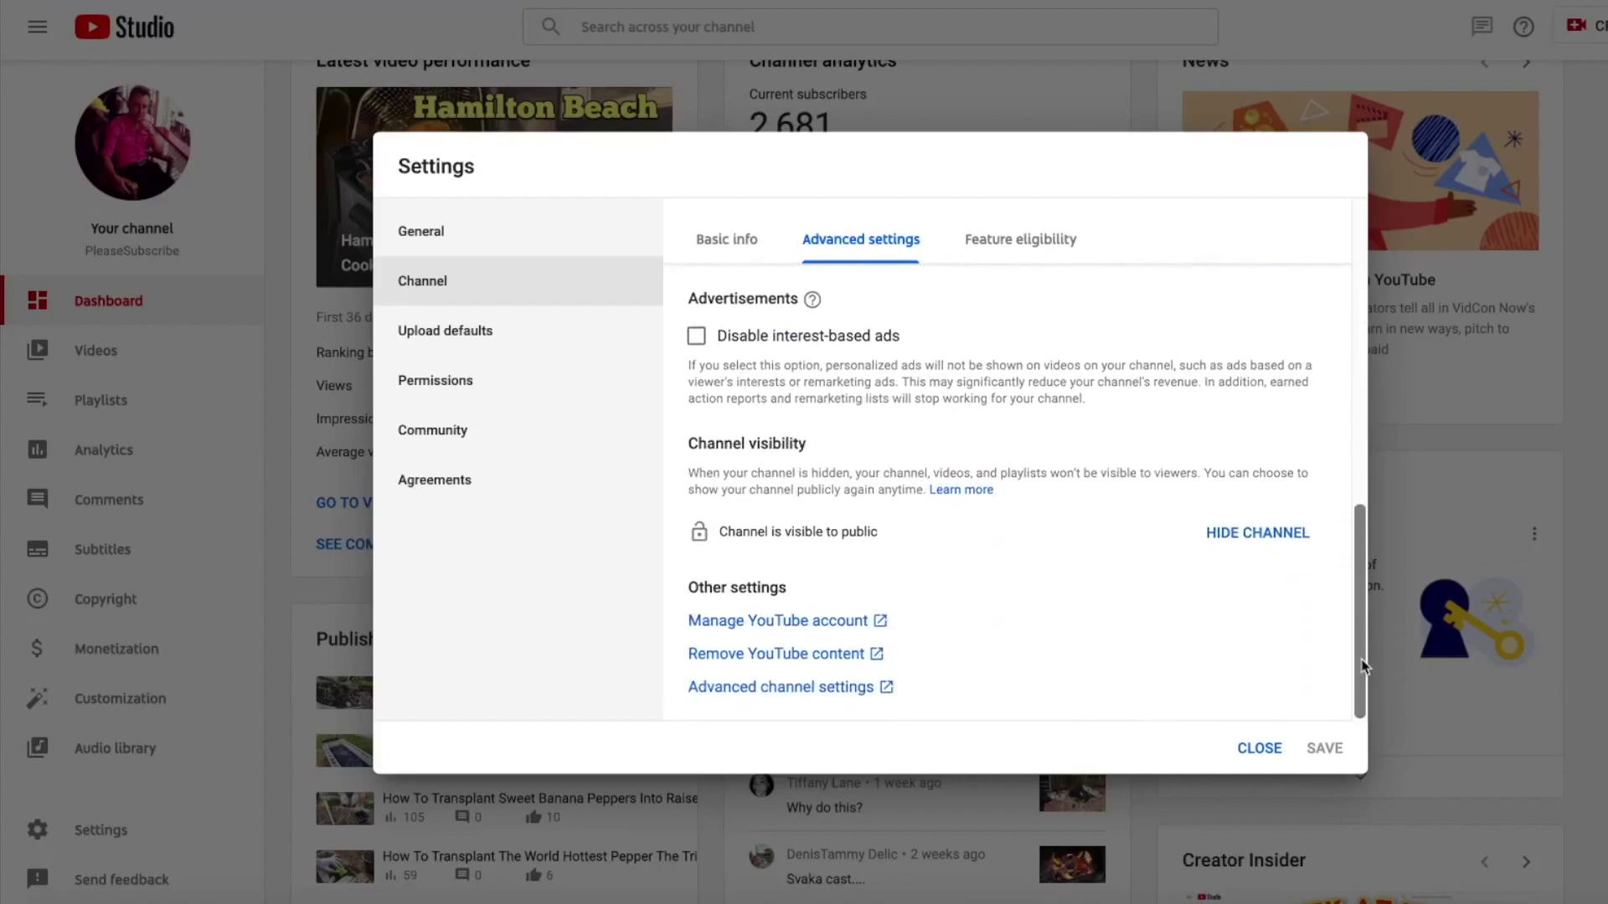
pyautogui.click(717, 629)
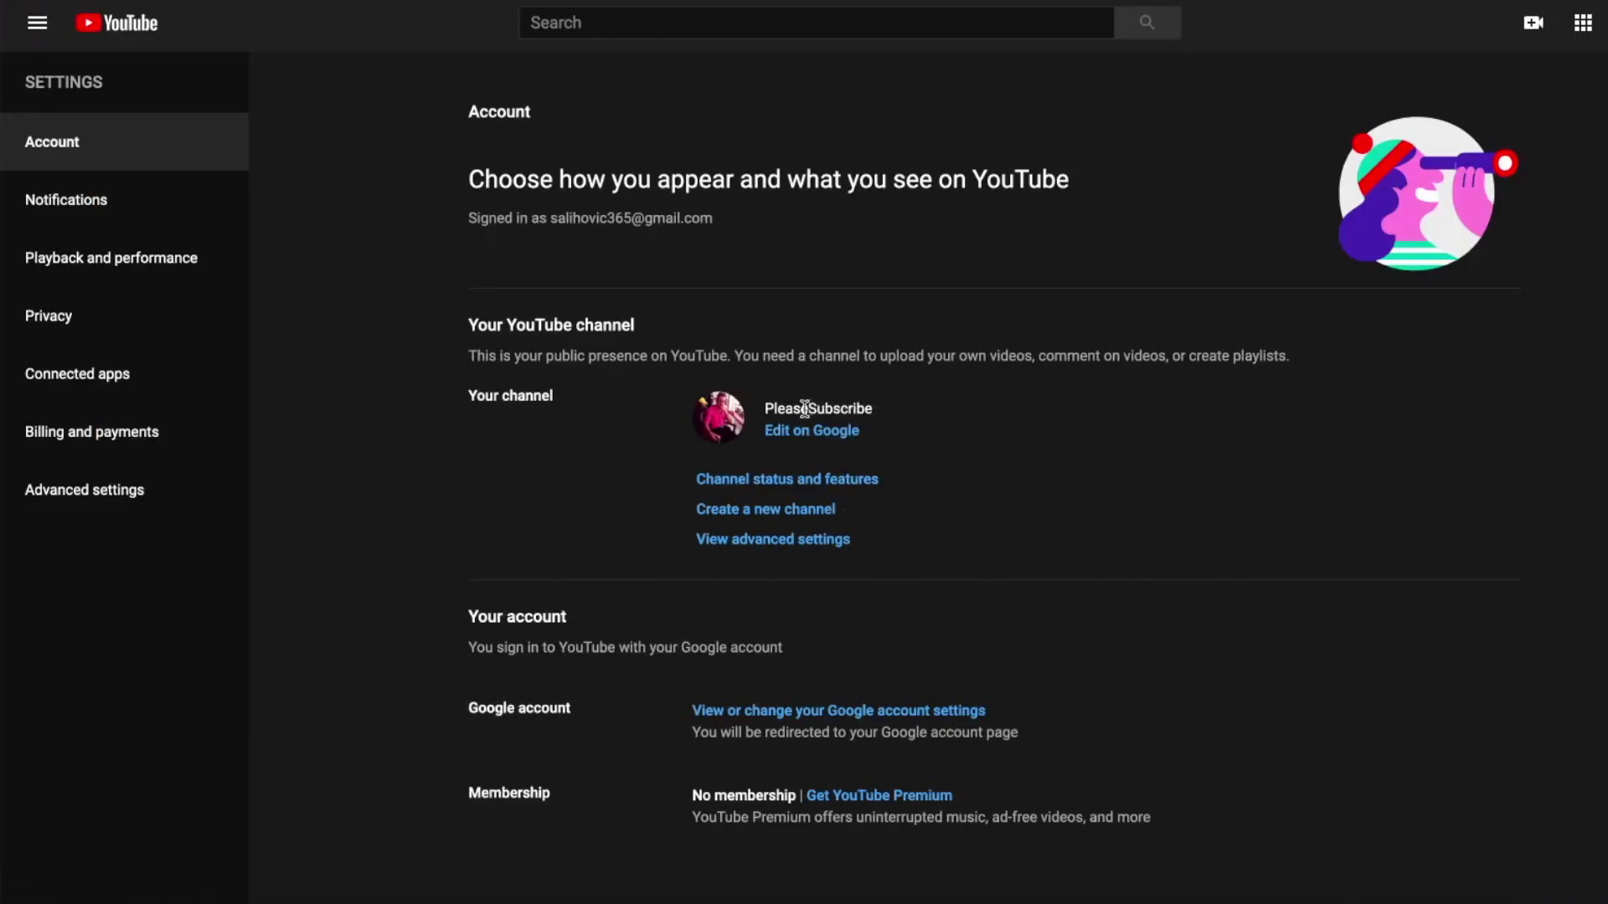
pyautogui.moveTo(452, 387); pyautogui.dragTo(938, 419)
# Inspect the Google profile's name and first name field without changes, then close the tab
pyautogui.click(839, 432)
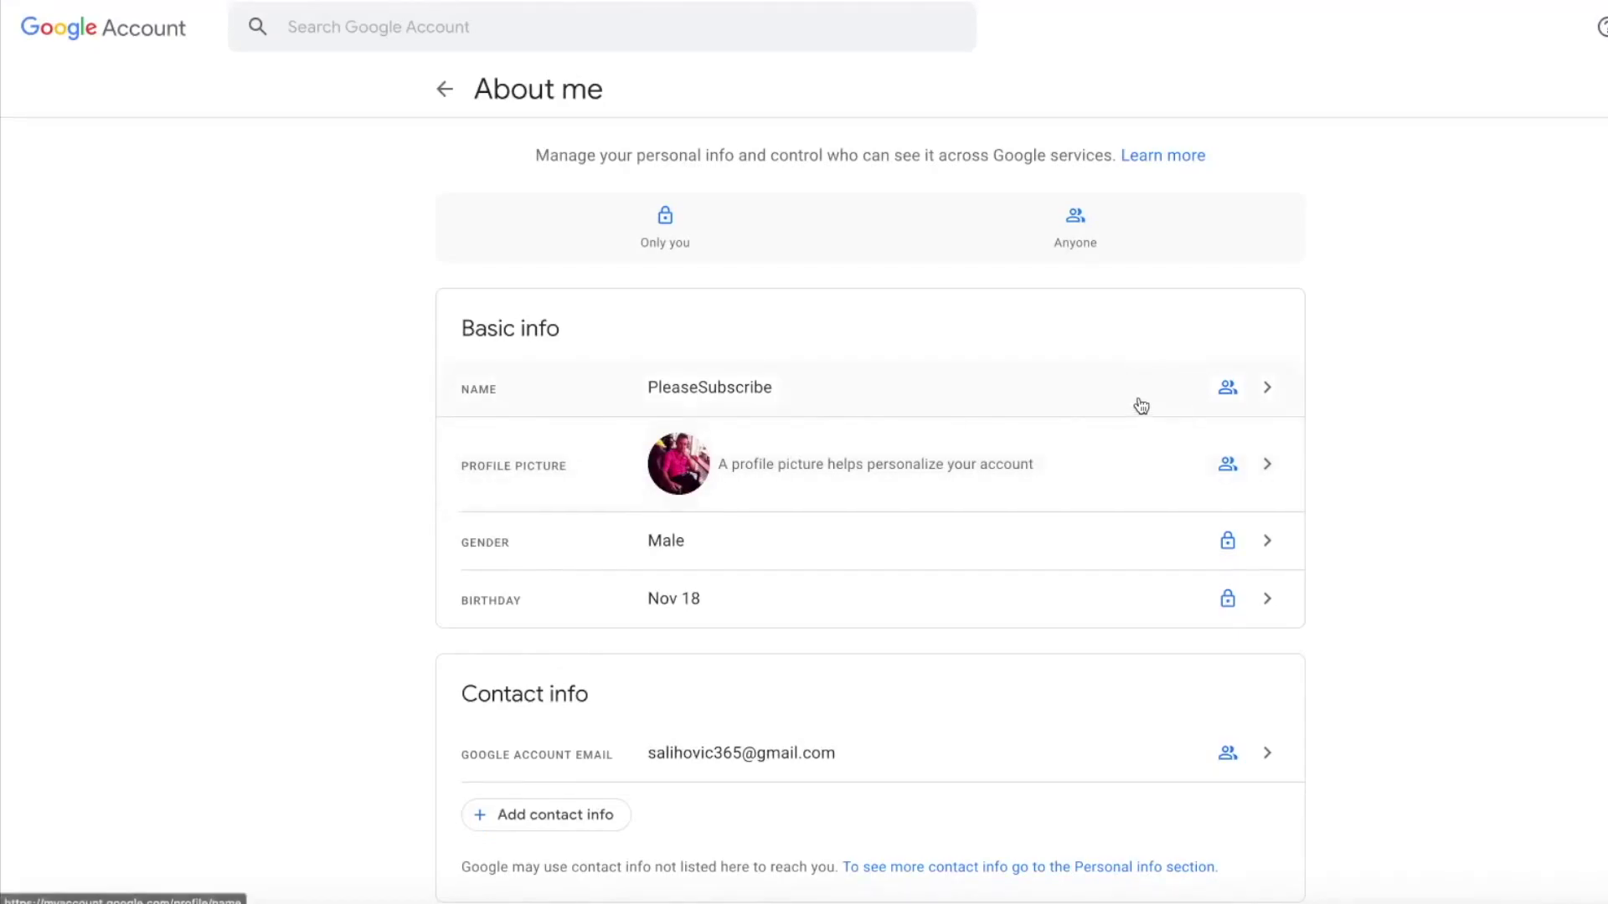
pyautogui.click(1025, 385)
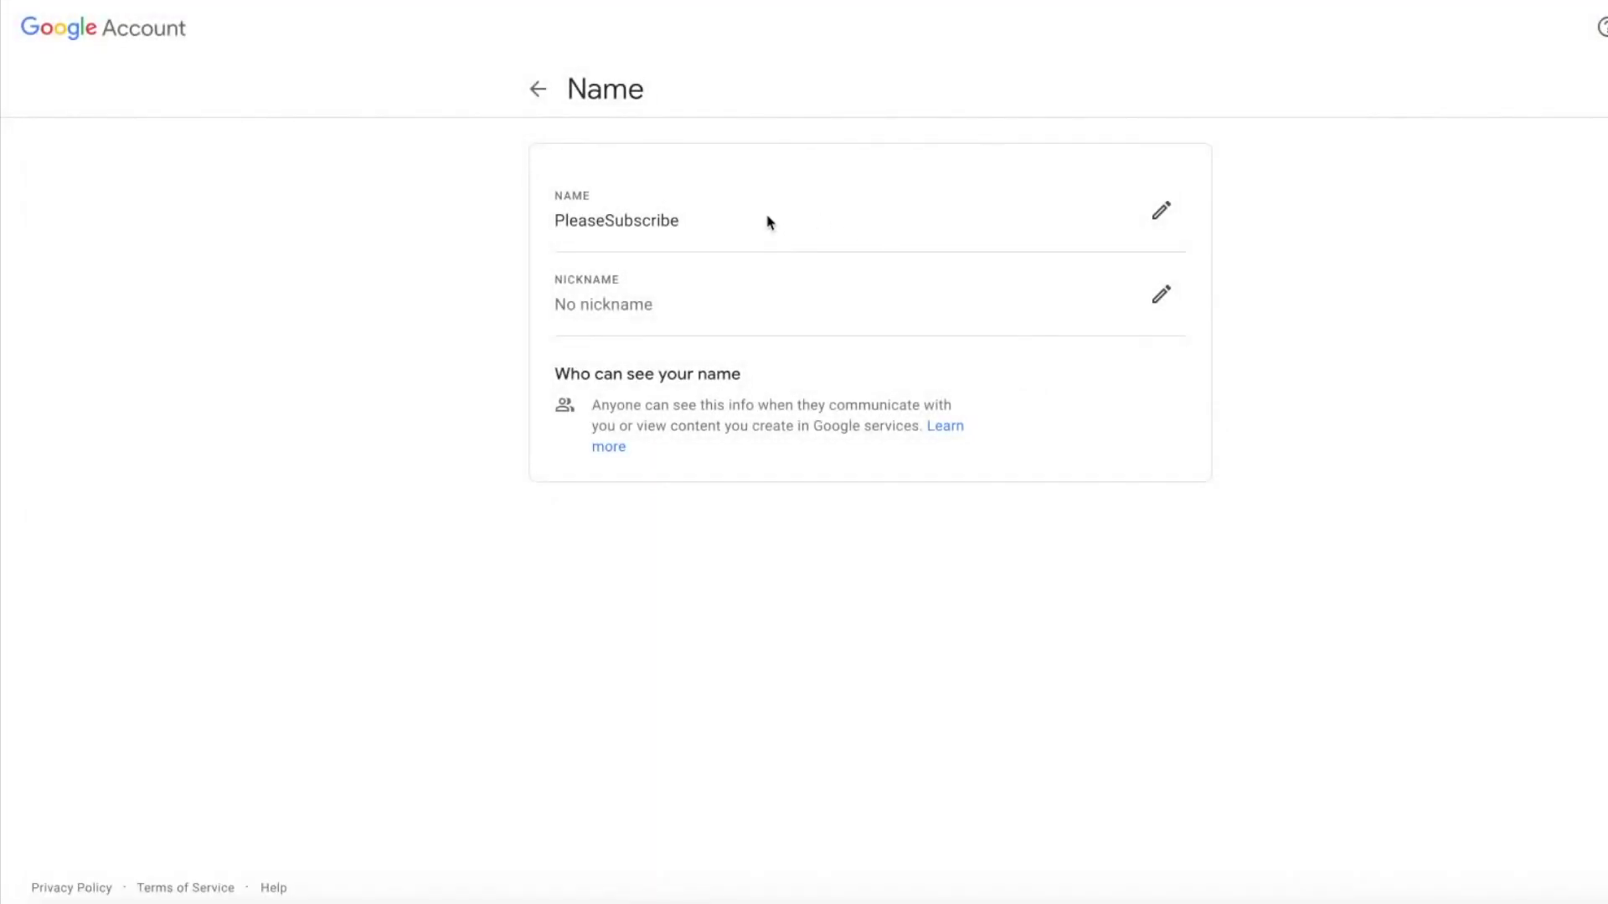
pyautogui.click(1175, 210)
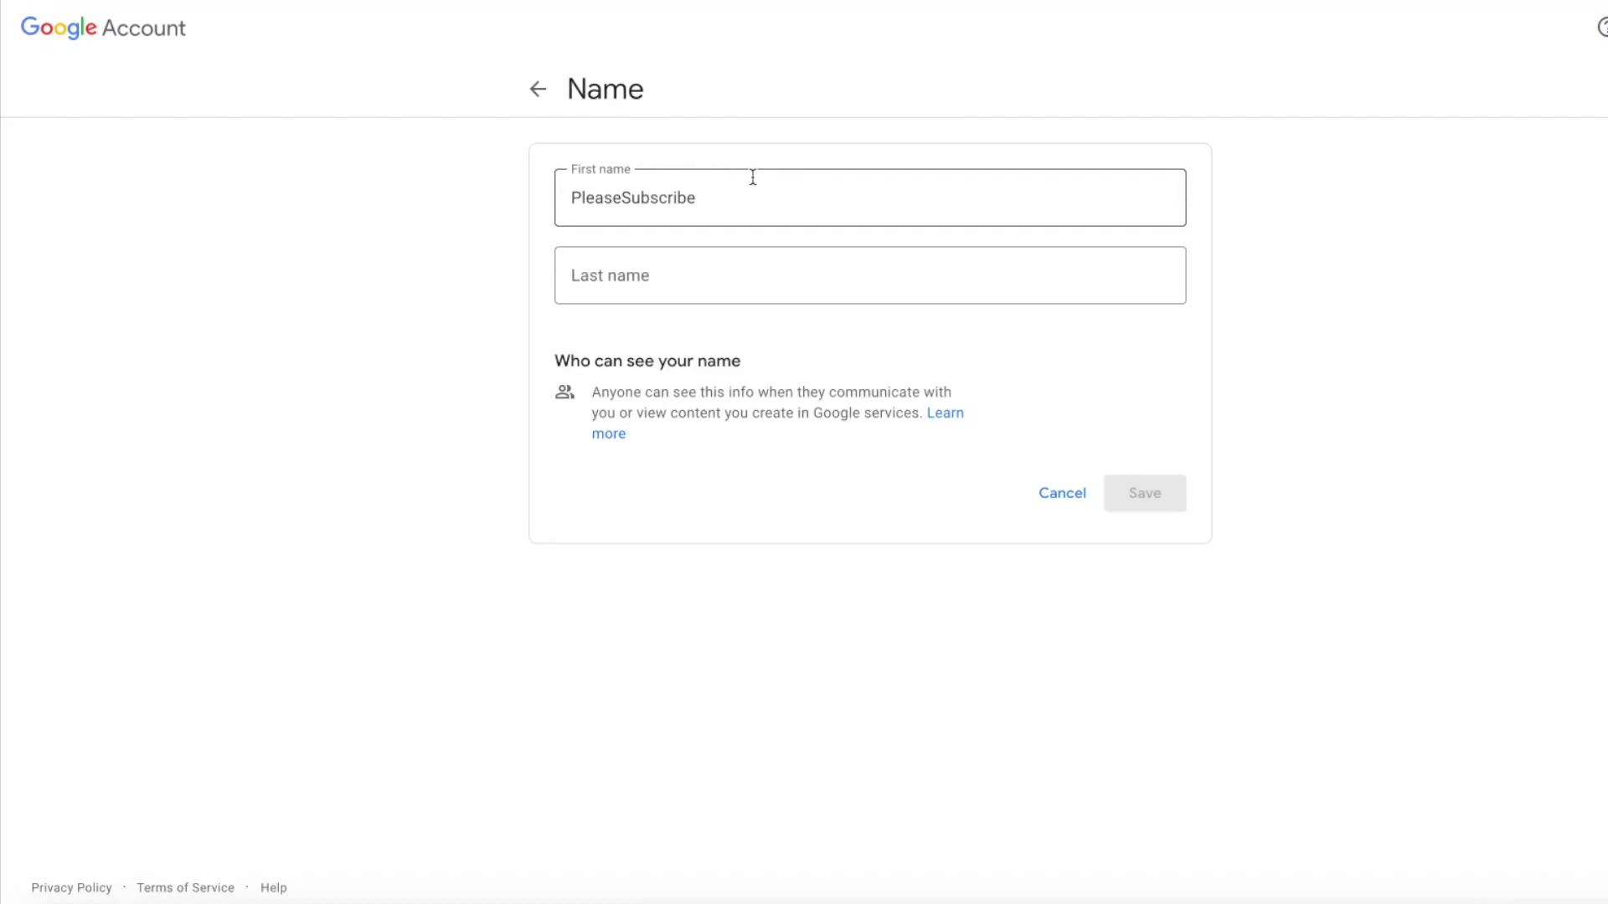
pyautogui.doubleClick(611, 213)
pyautogui.click(721, 188)
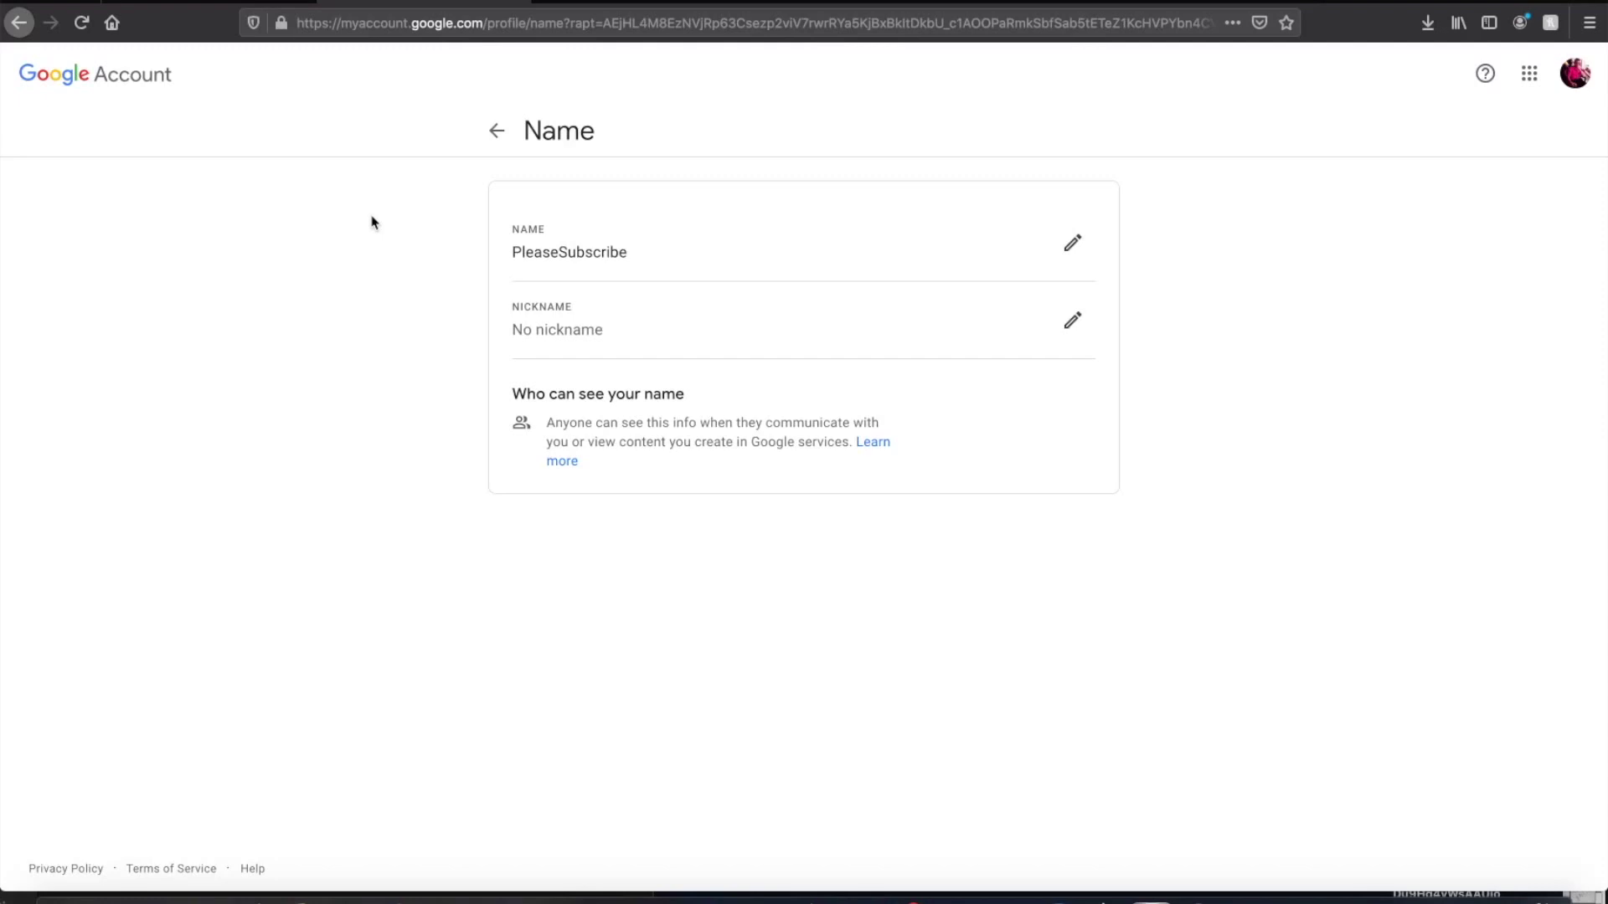
pyautogui.click(521, 3)
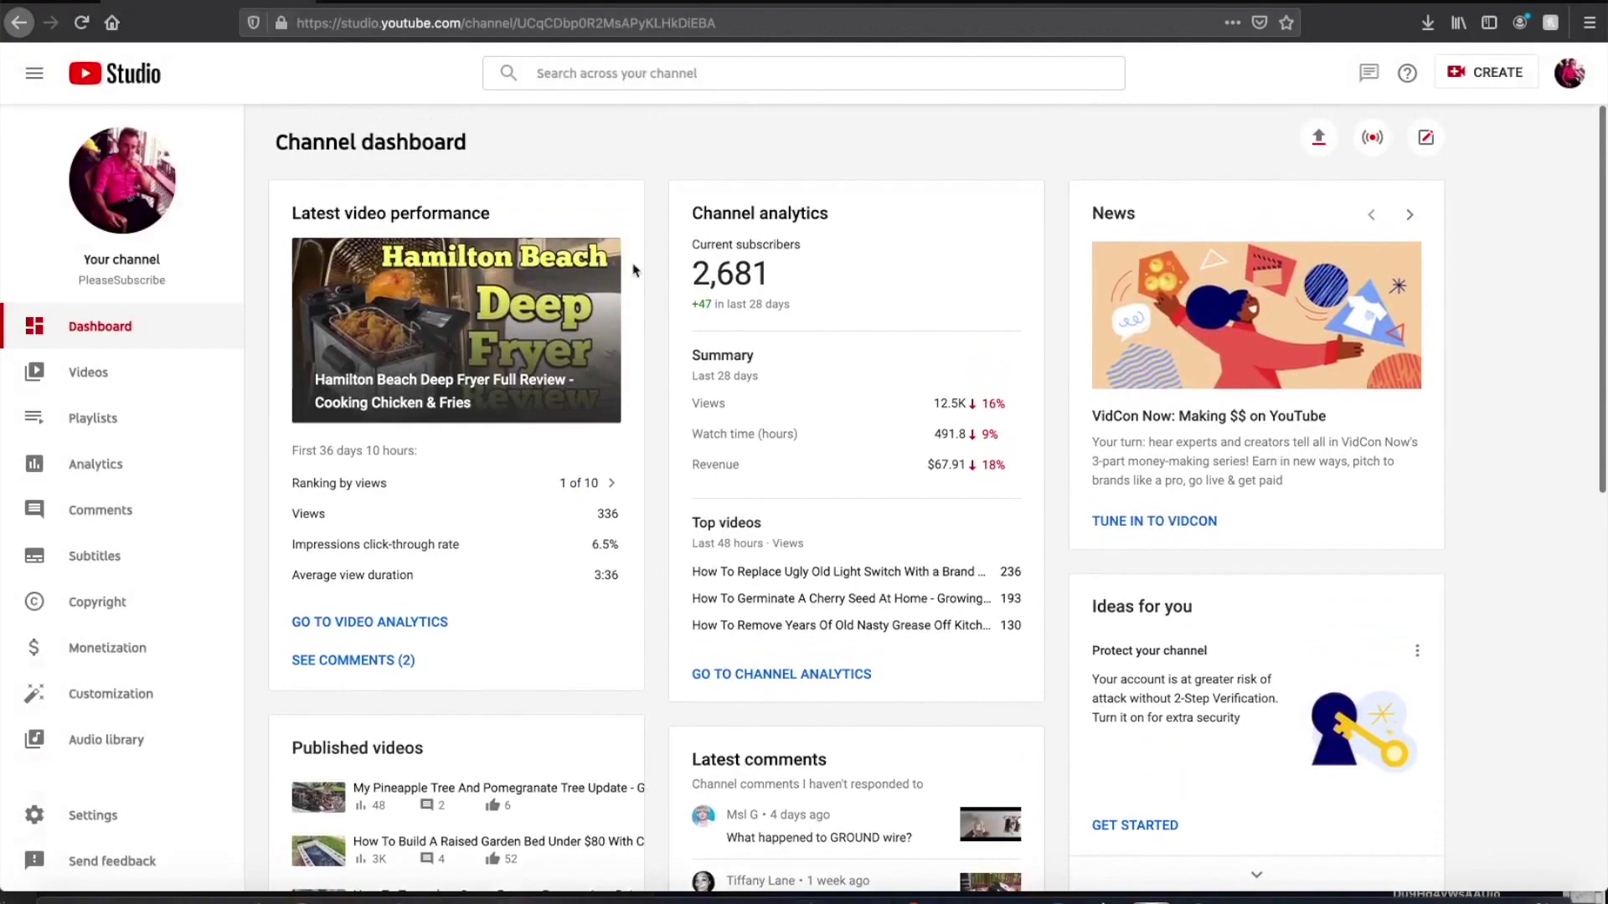
# Return via Settings > Channel > Advanced settings to Manage YouTube account, now showing PleaseSubscribe
pyautogui.scroll(-3, 236, 242)
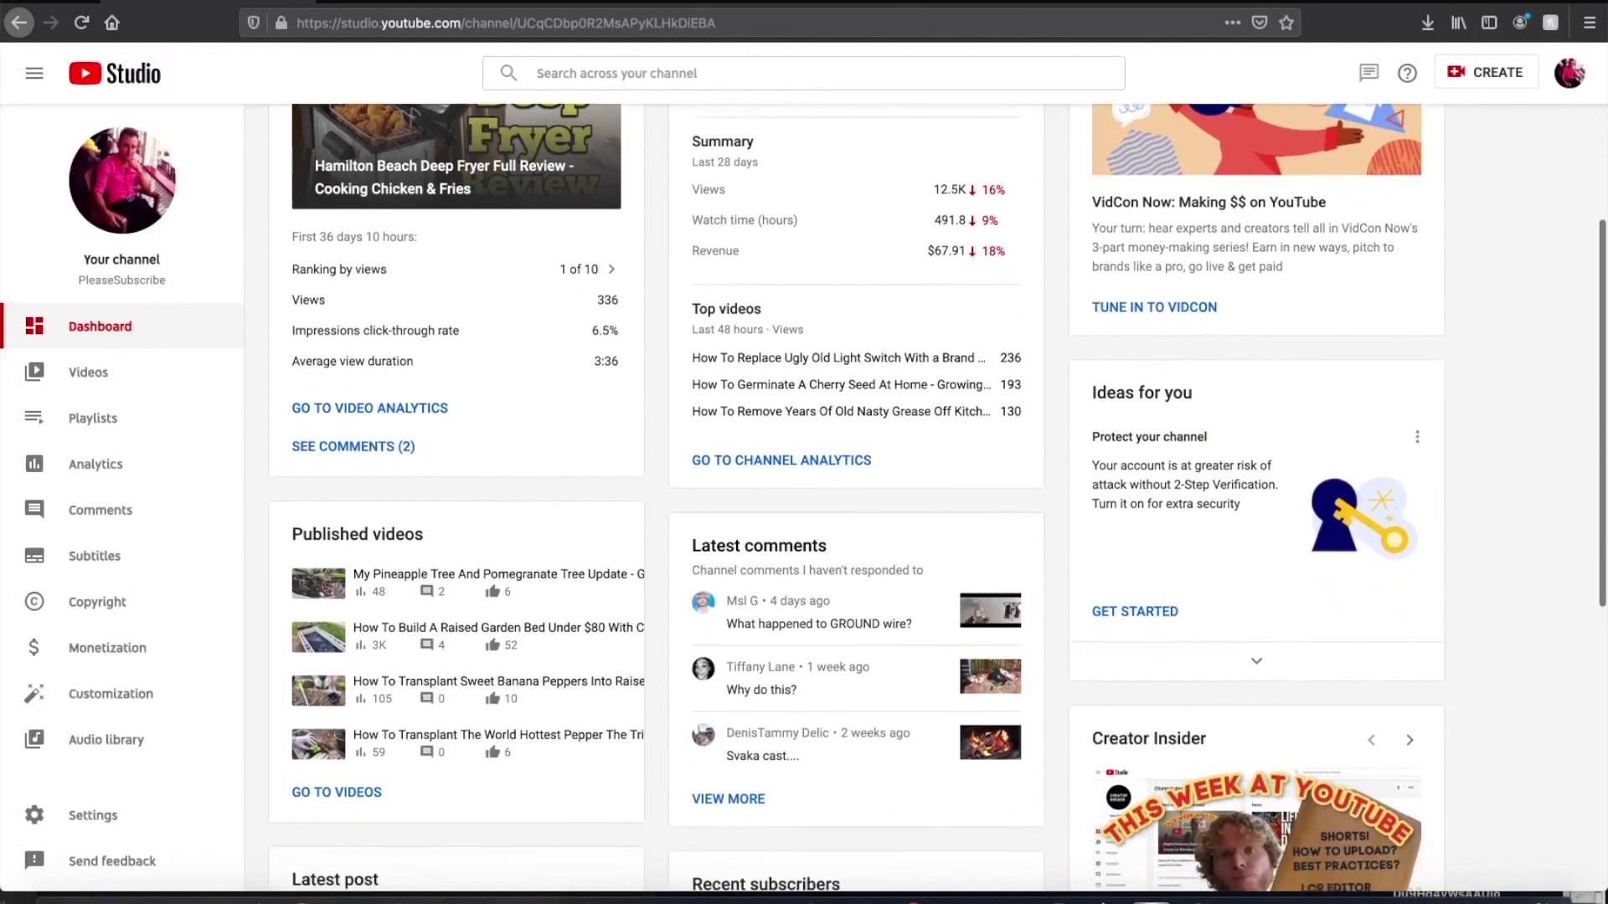
pyautogui.click(87, 817)
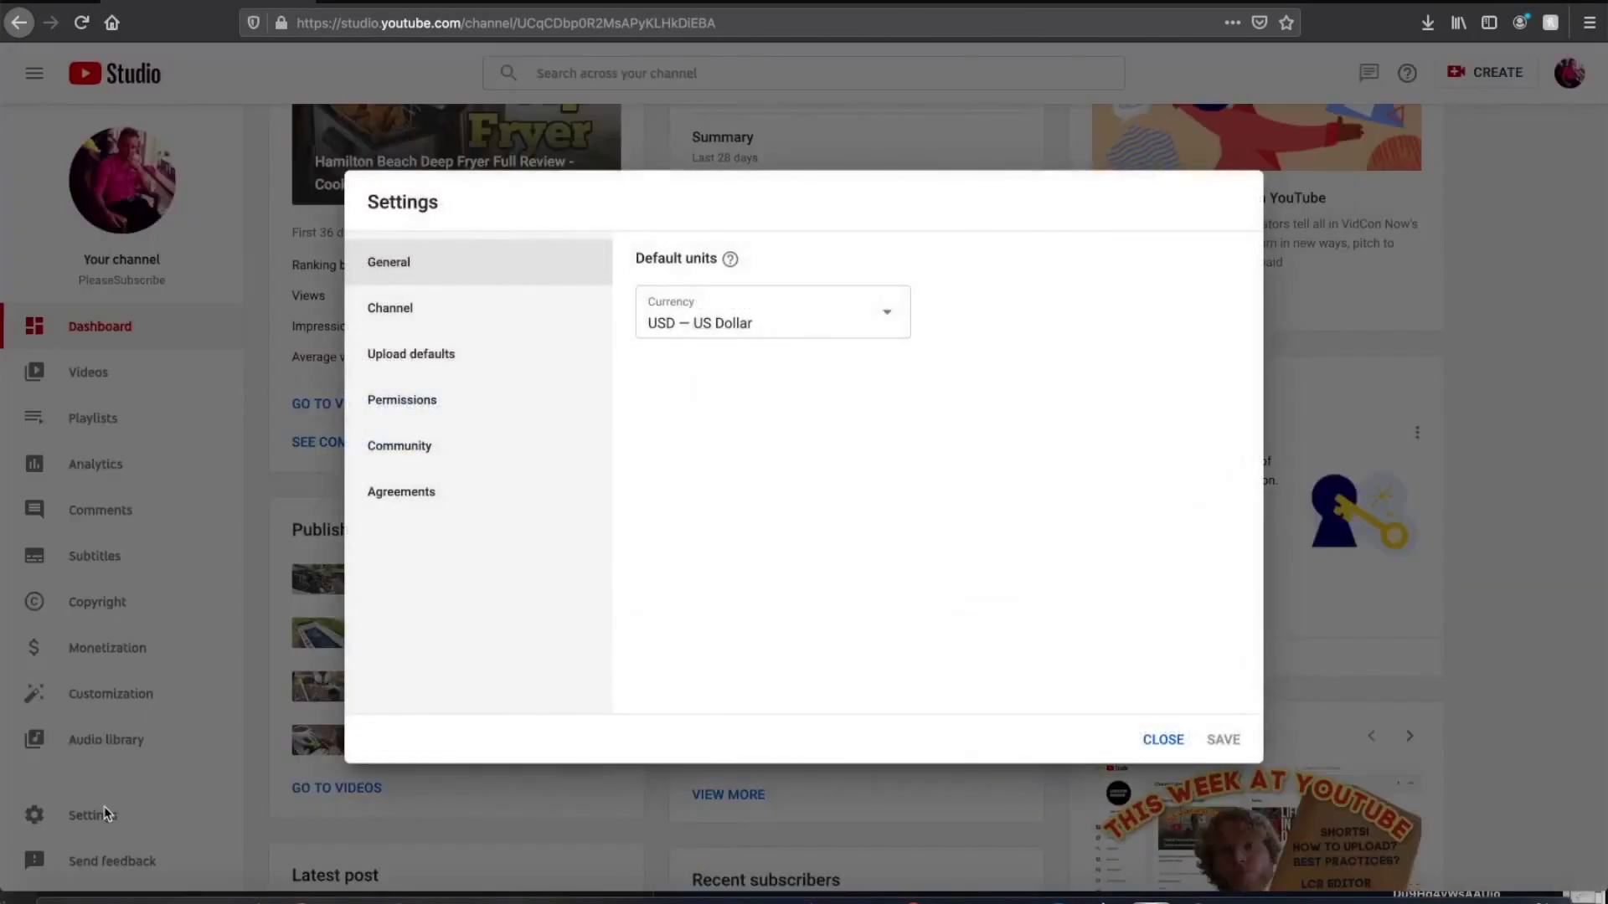
pyautogui.click(398, 318)
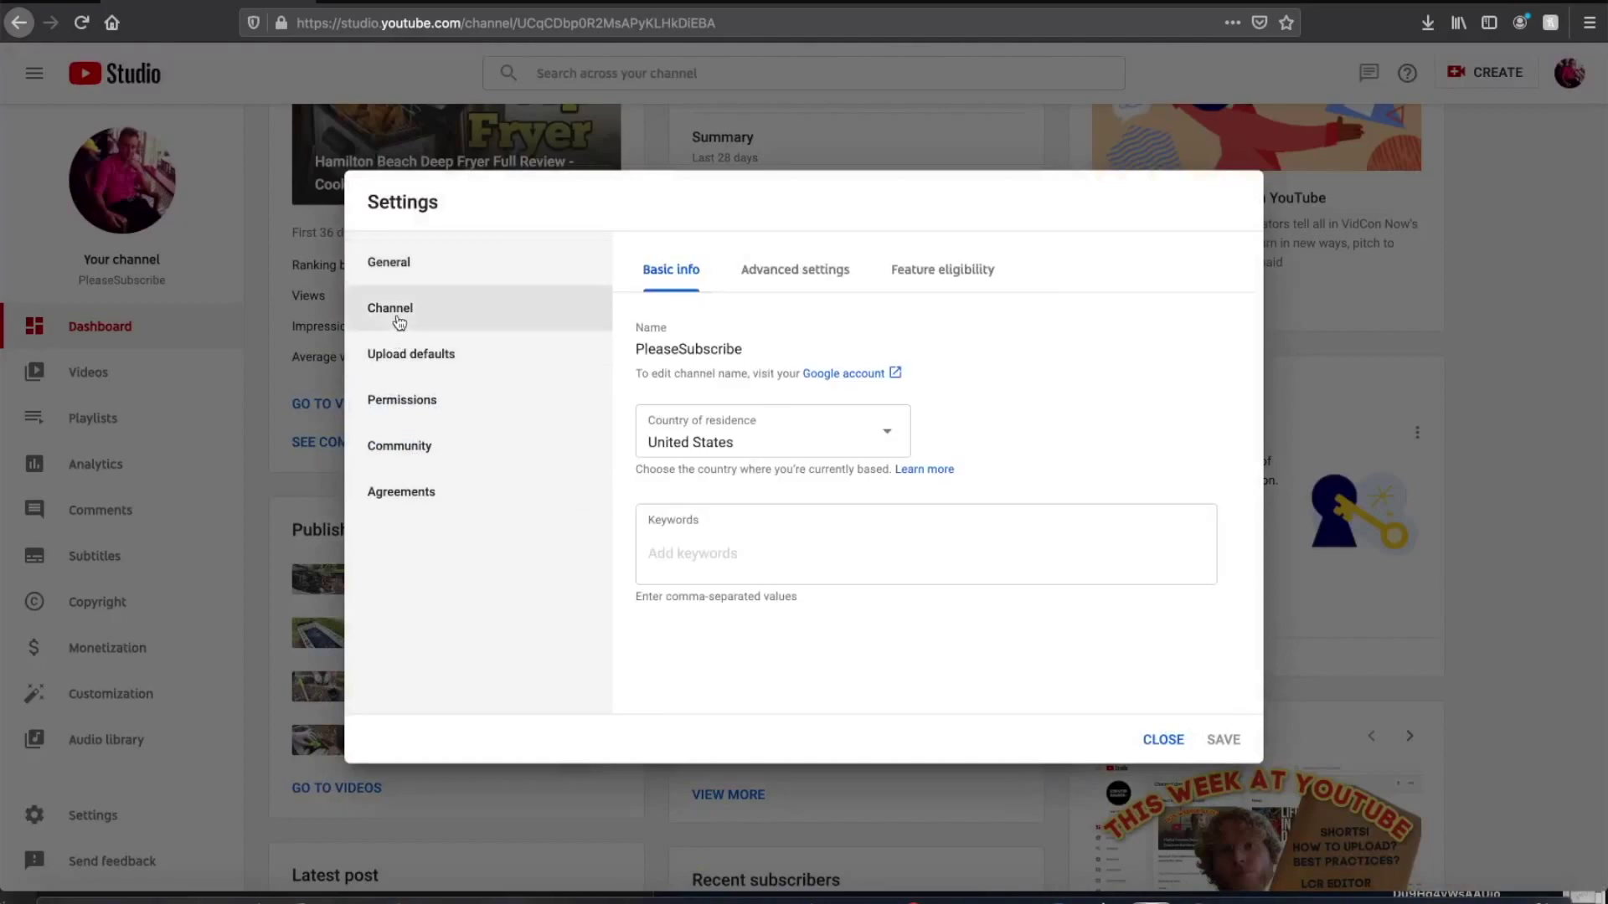
pyautogui.click(798, 271)
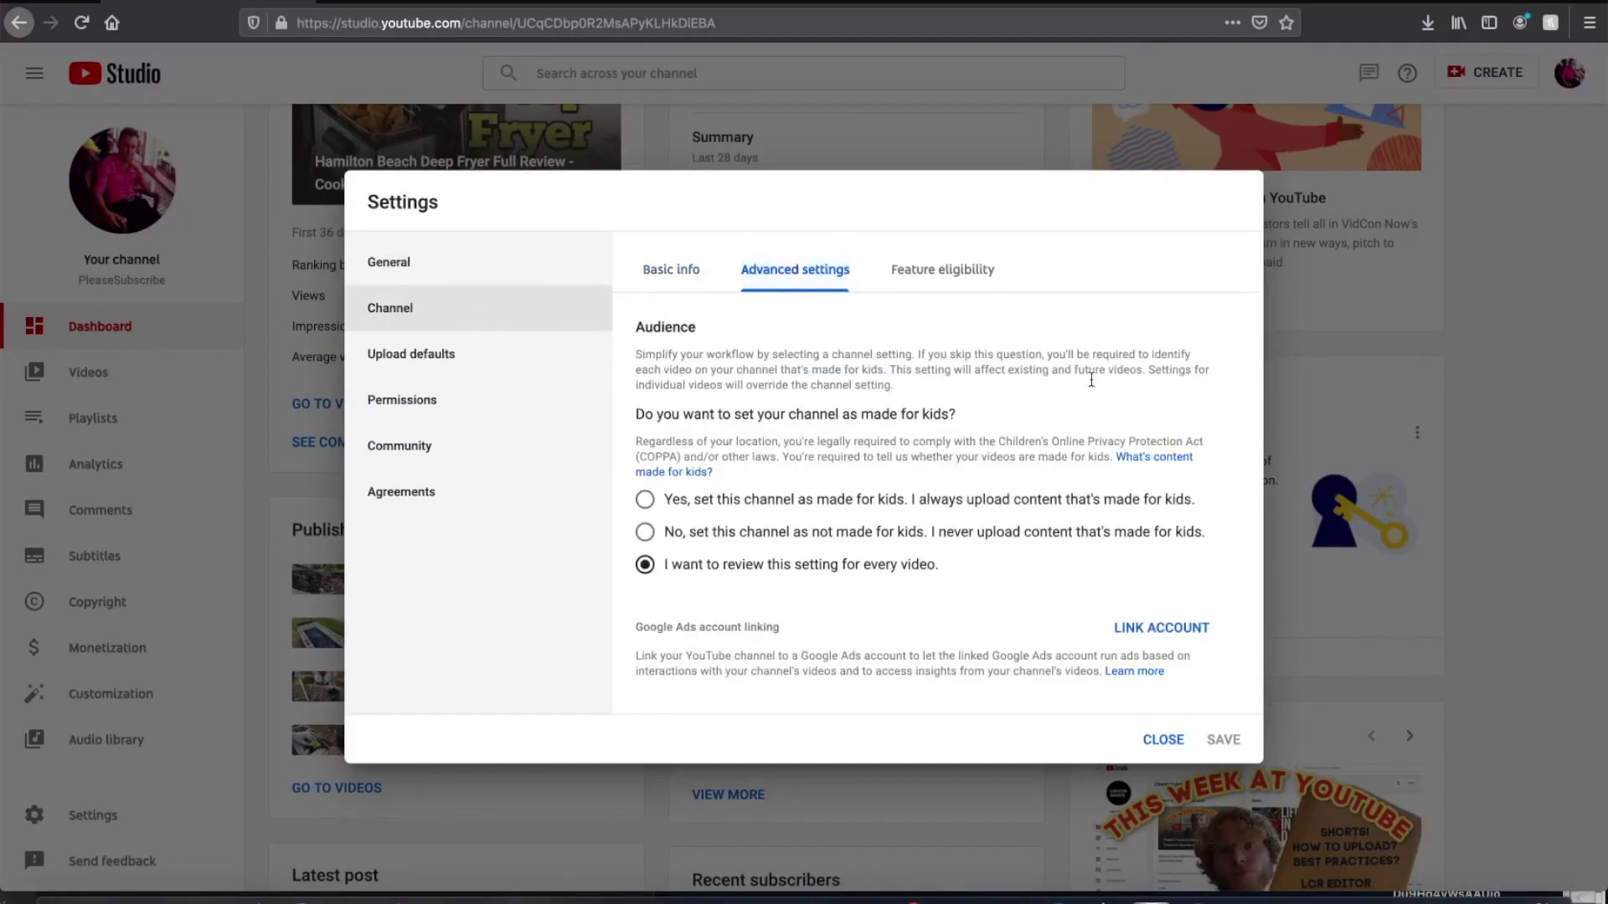
pyautogui.scroll(-5, 1030, 569)
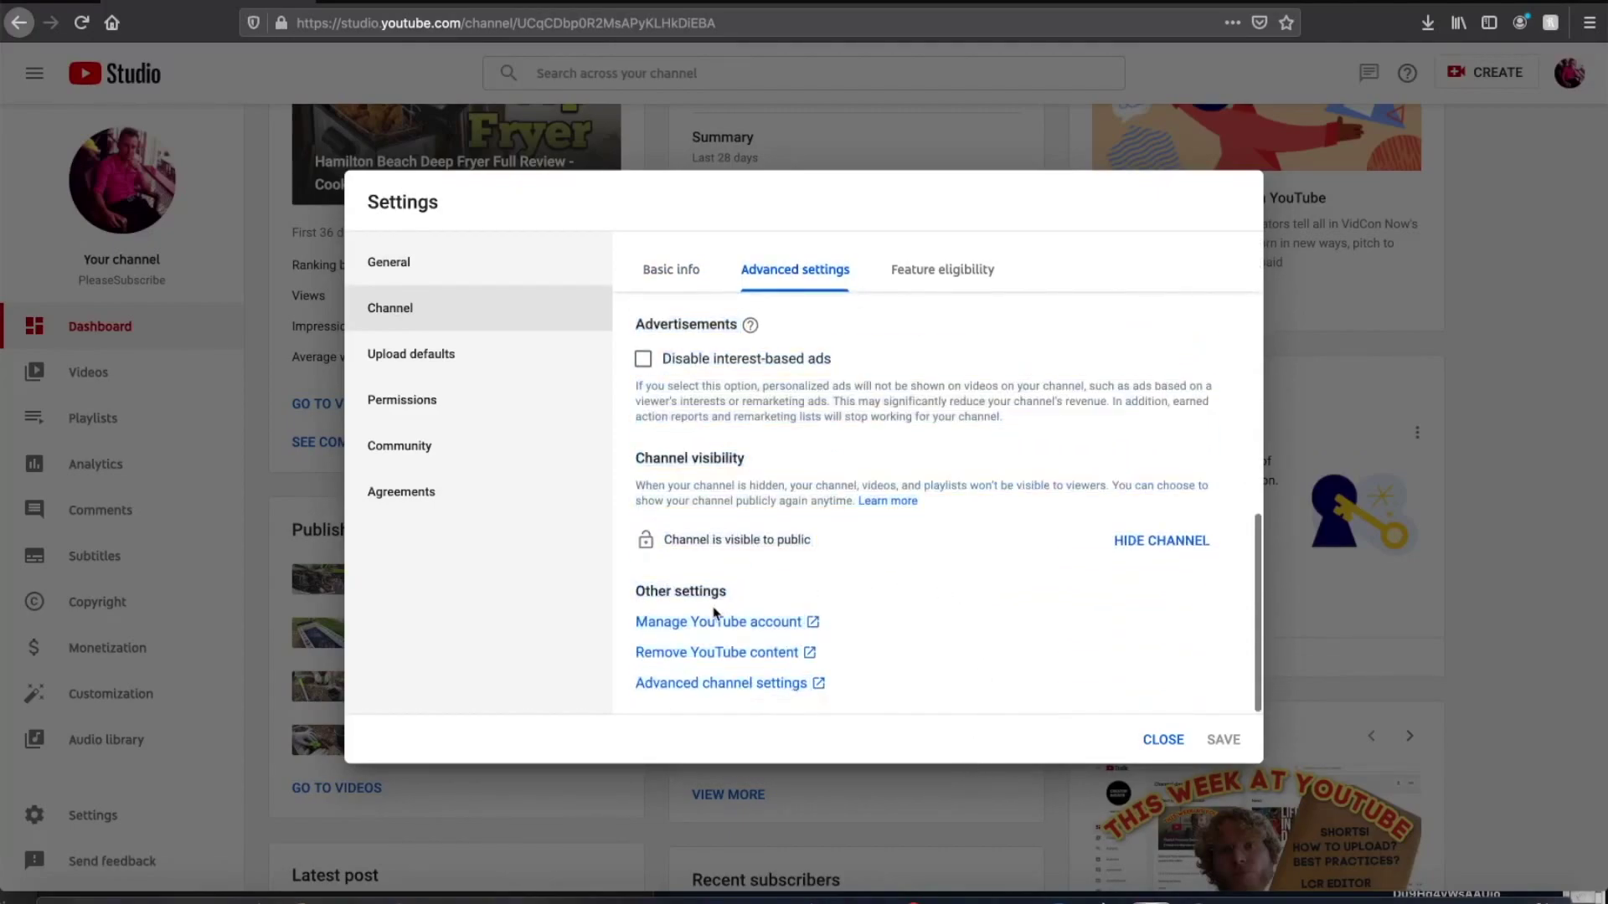
pyautogui.click(706, 622)
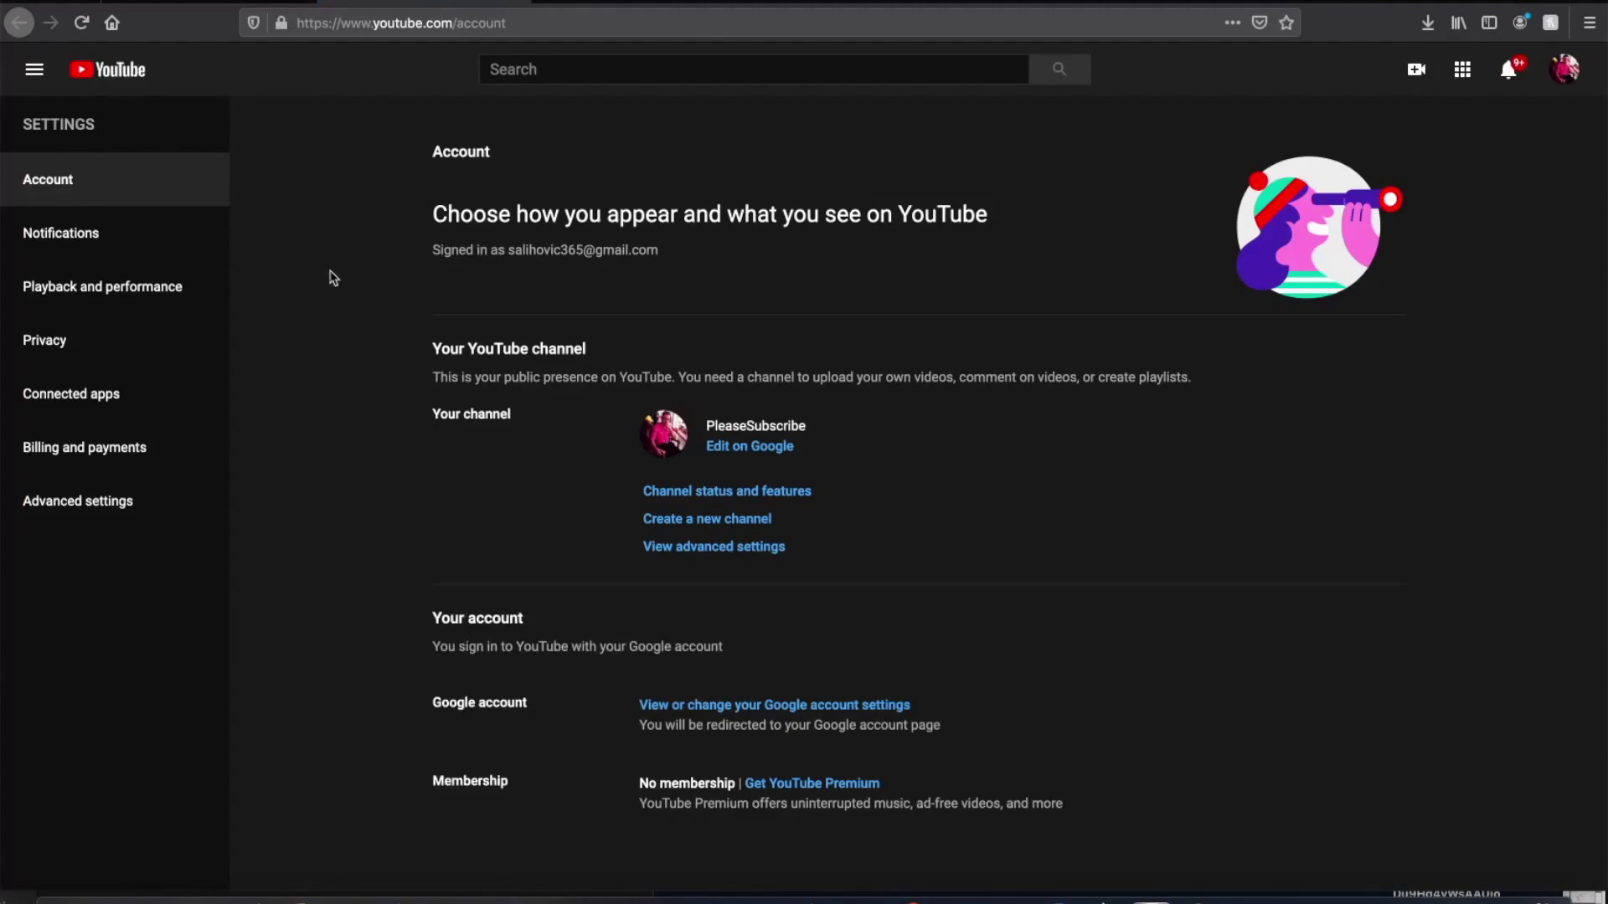
# From Advanced settings, claim the eligible custom URL, previewing youtube.com/c/GardeningIsLife
pyautogui.click(154, 512)
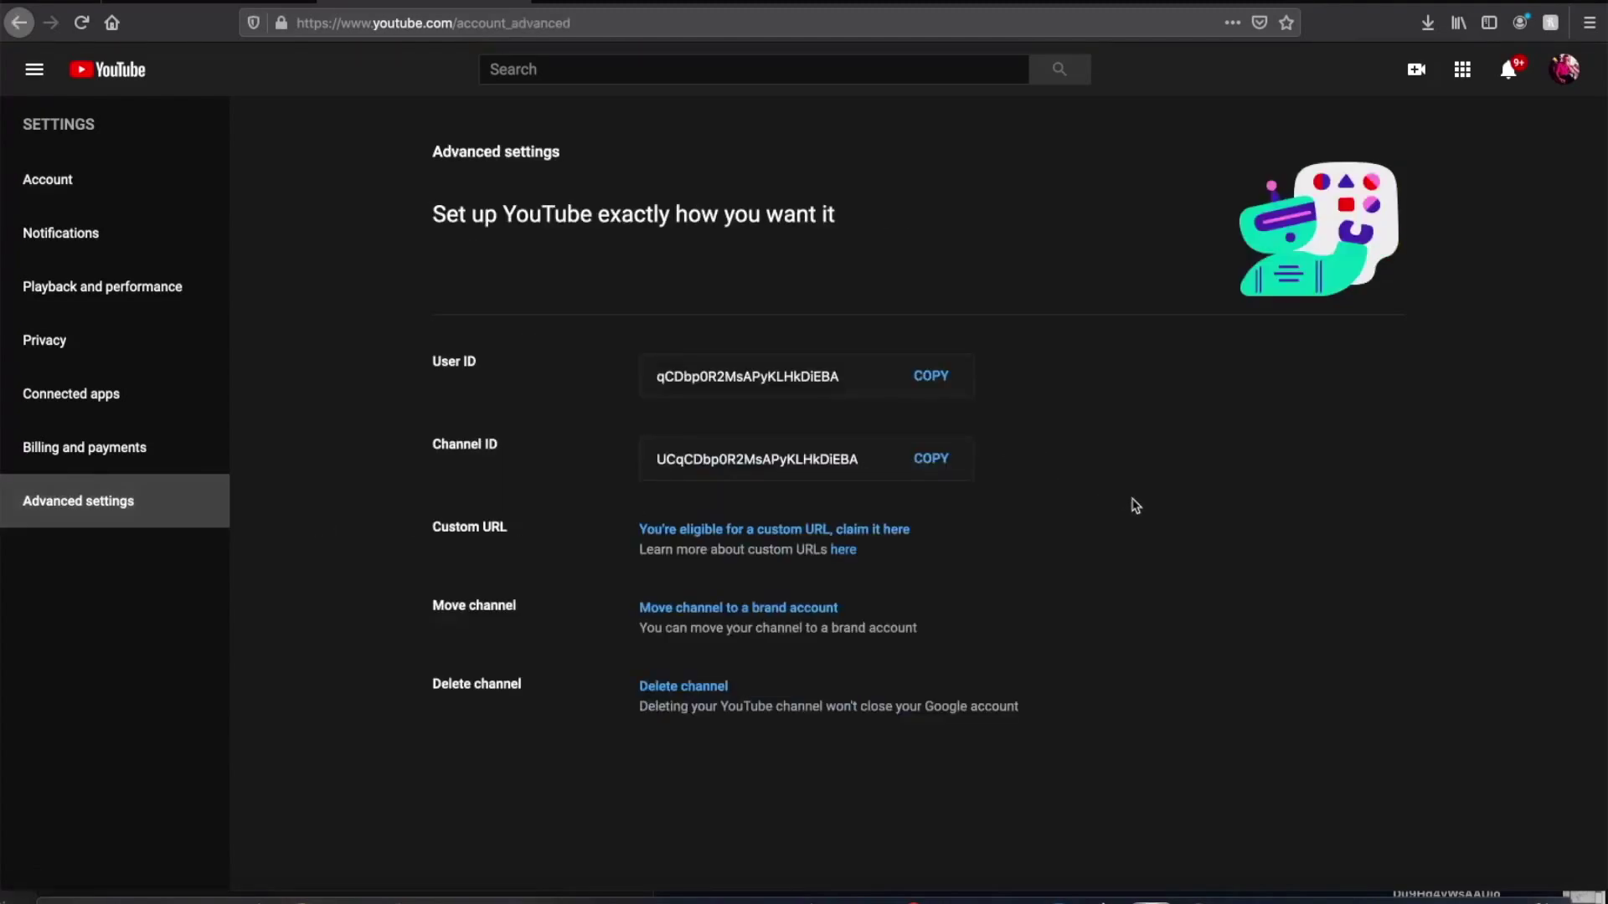
pyautogui.moveTo(426, 524); pyautogui.dragTo(527, 534)
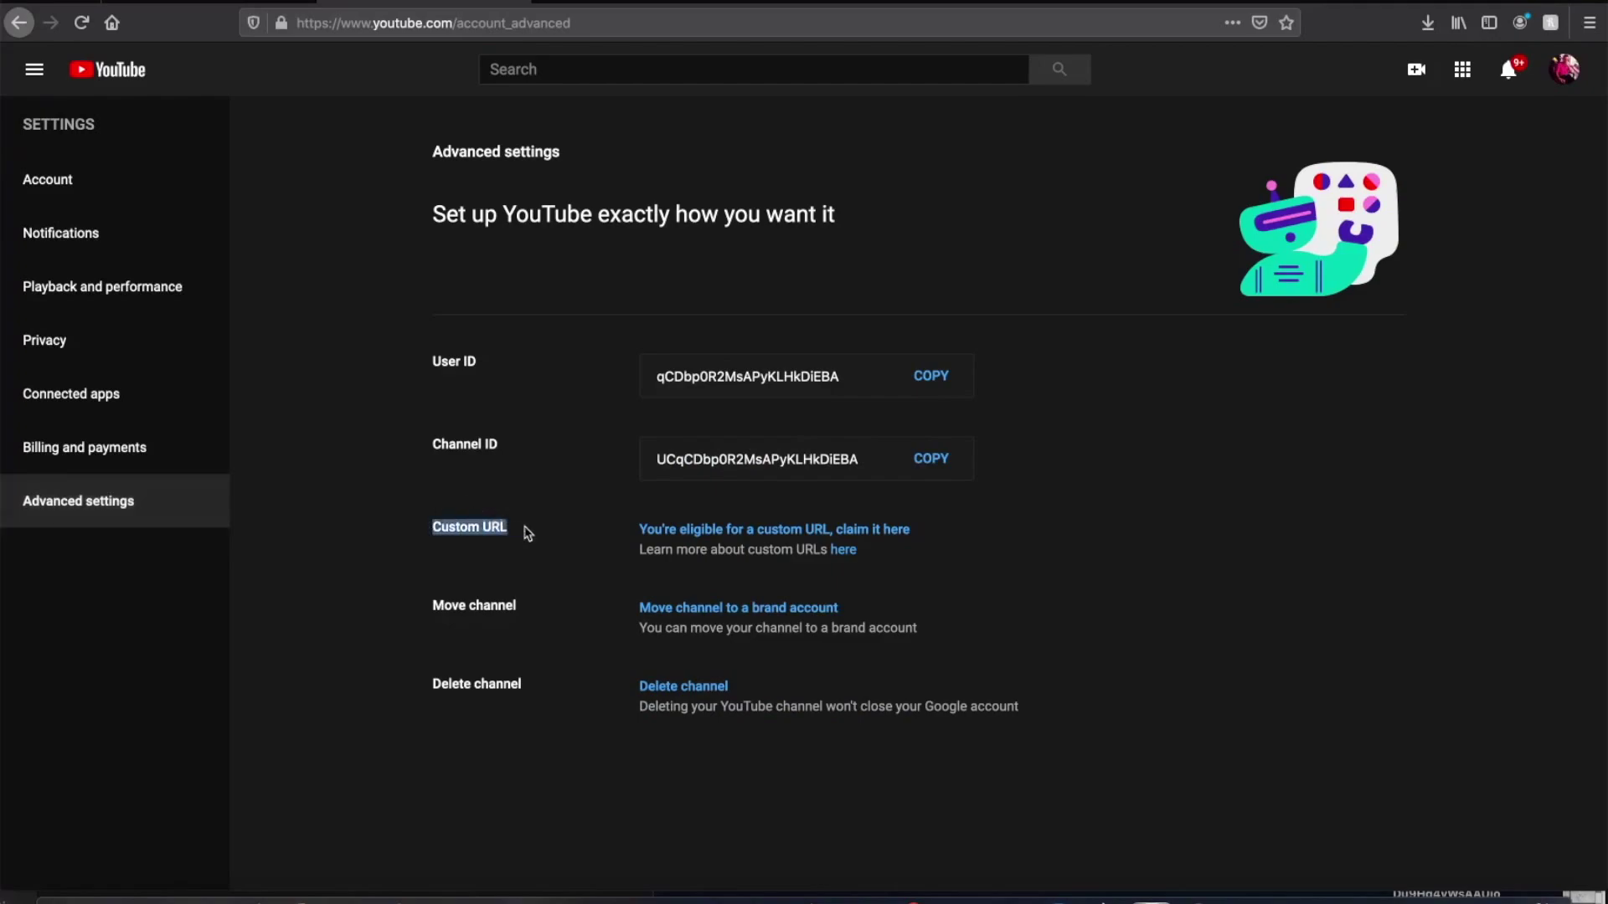
pyautogui.click(553, 535)
pyautogui.click(700, 530)
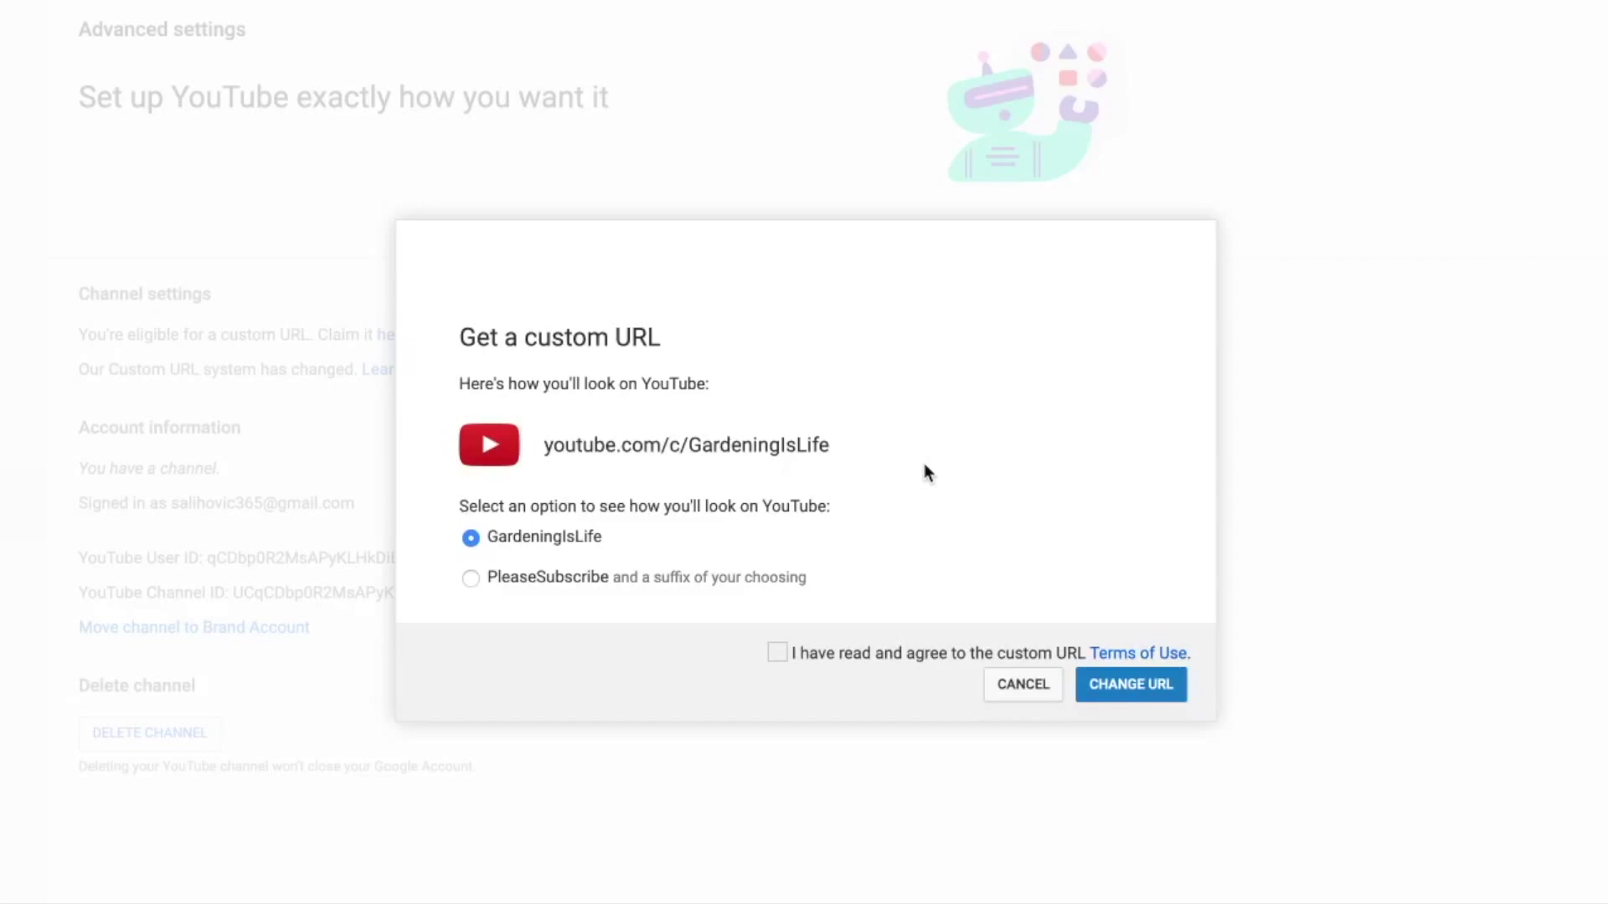
# Pick the youtube.com/c/PleaseSubscribe option with a suffix and accept the custom URL Terms of Use
pyautogui.click(487, 581)
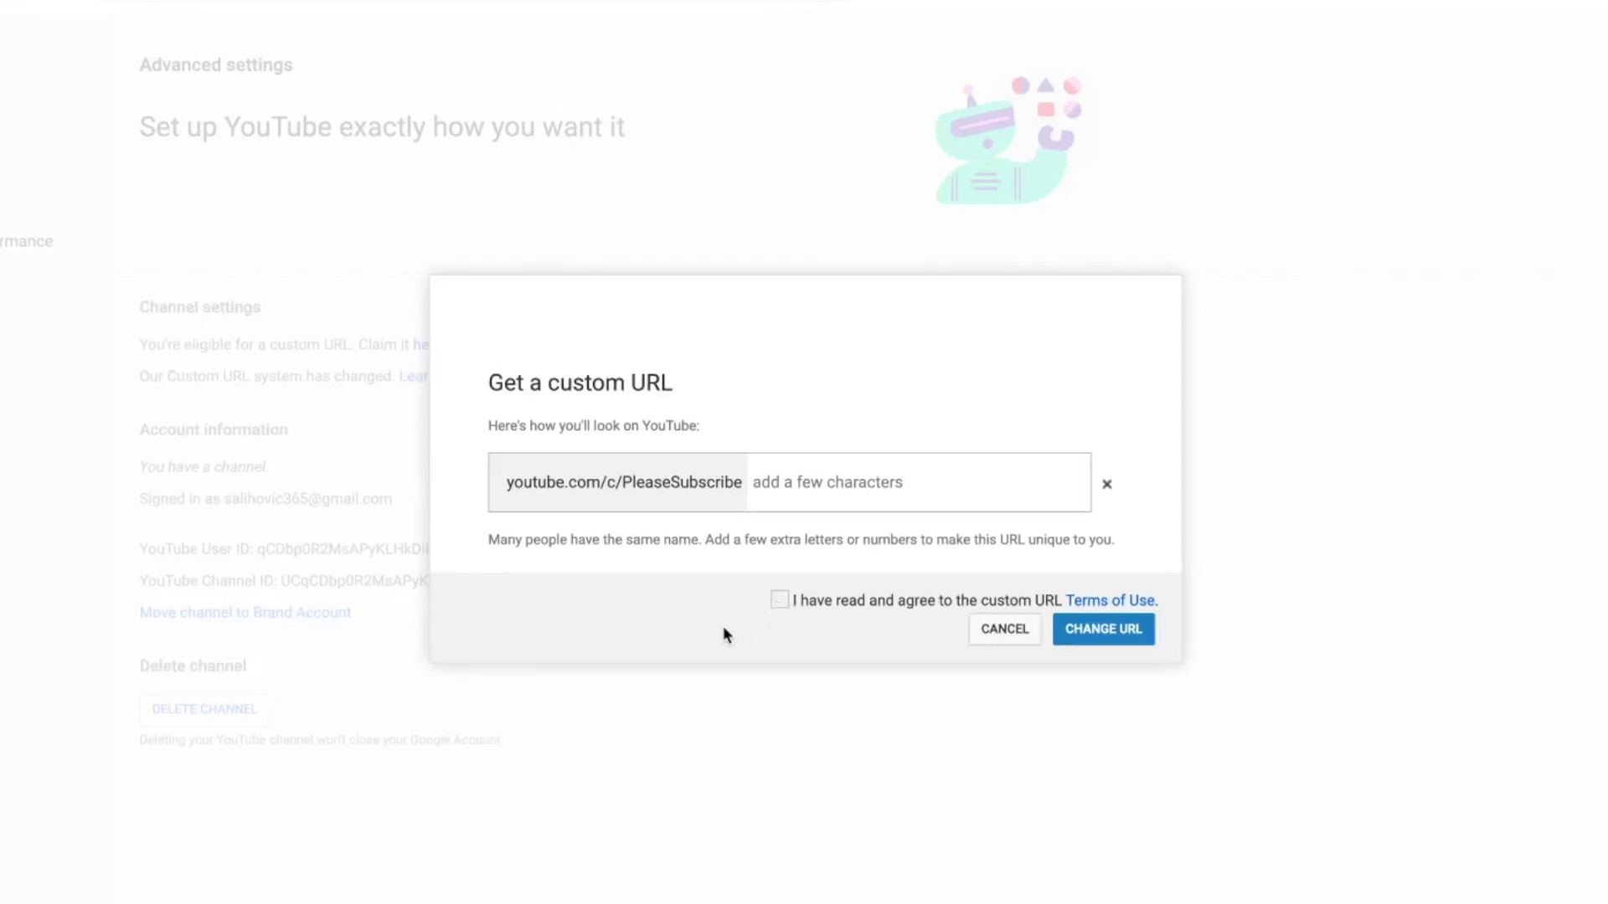
pyautogui.click(779, 601)
pyautogui.click(810, 490)
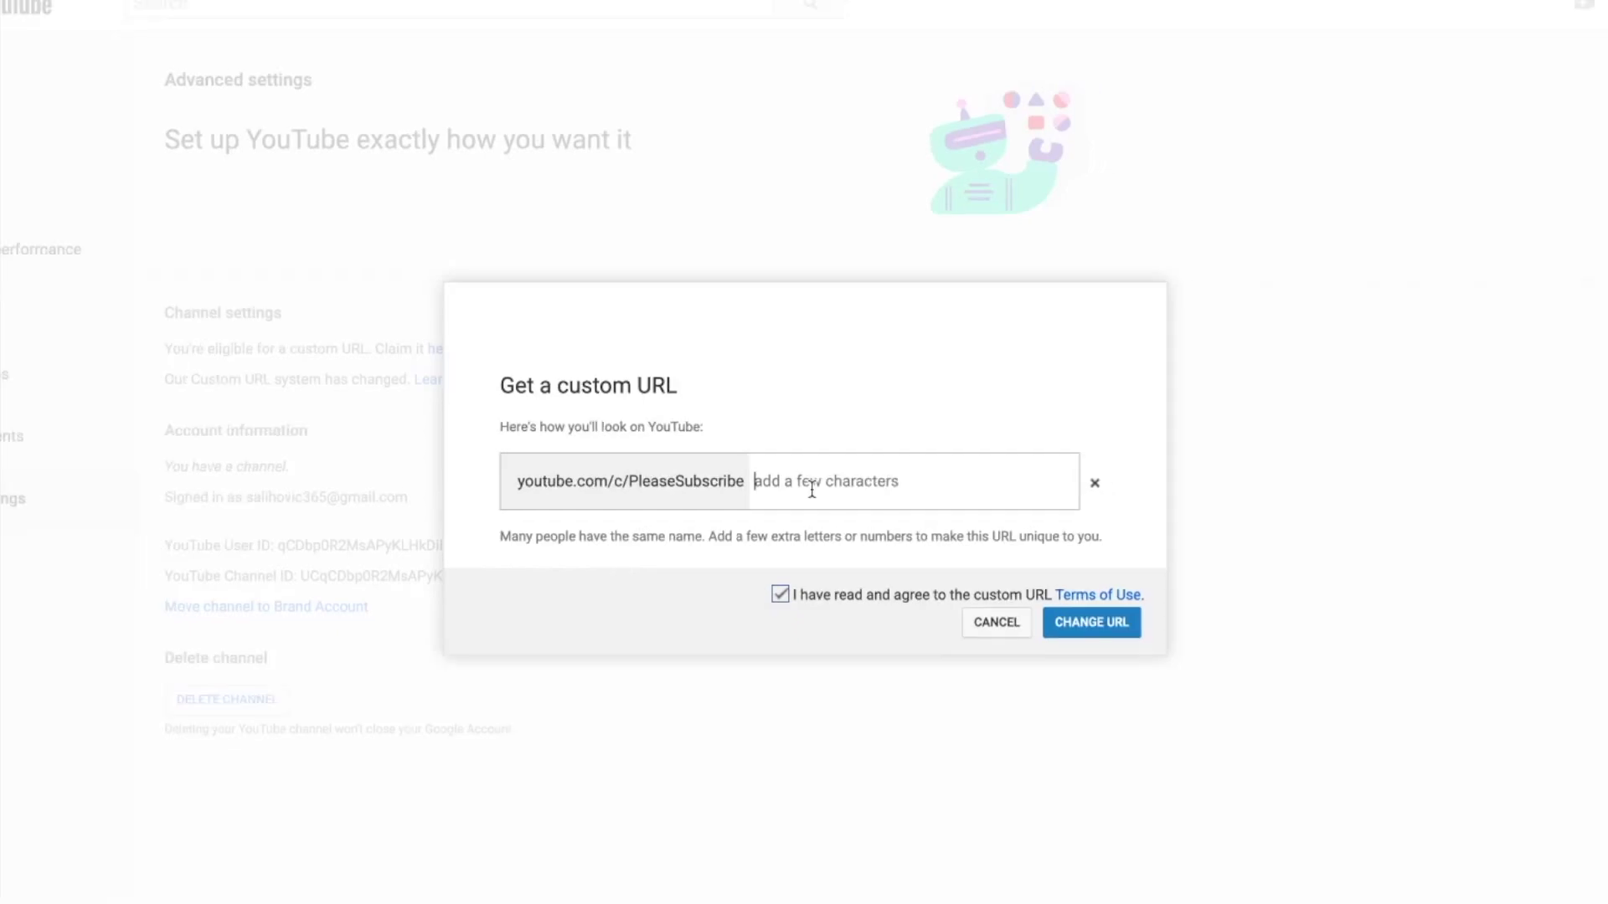